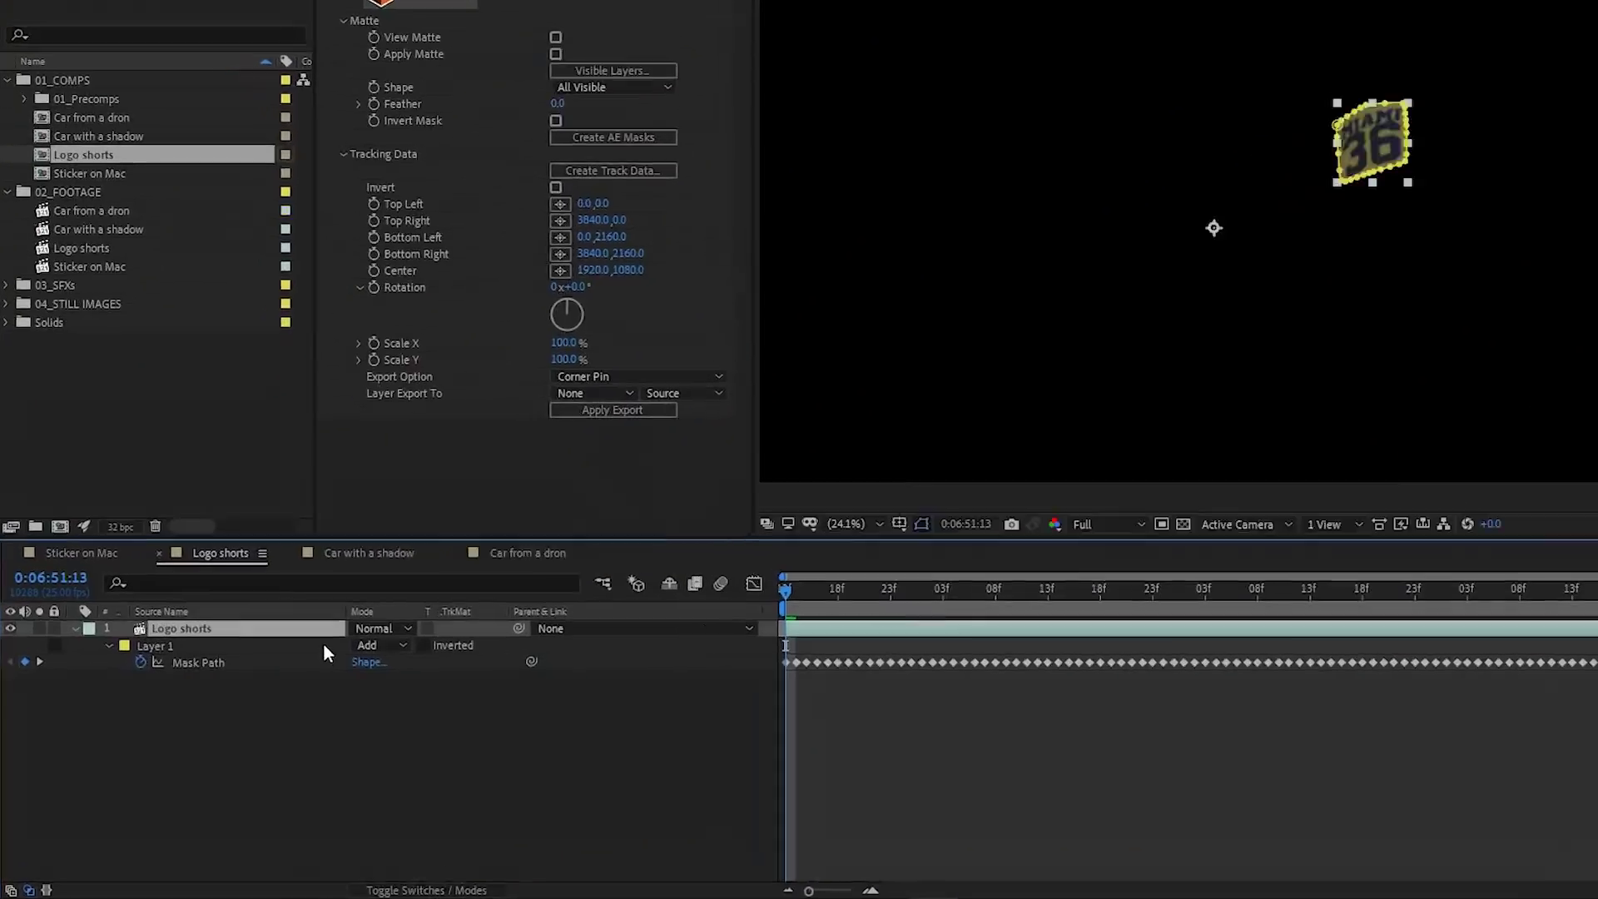
Set the layer mask to Subtract, then Mocha-track the MIAMI 36 logo forward and create AE masks
left_click(354, 646)
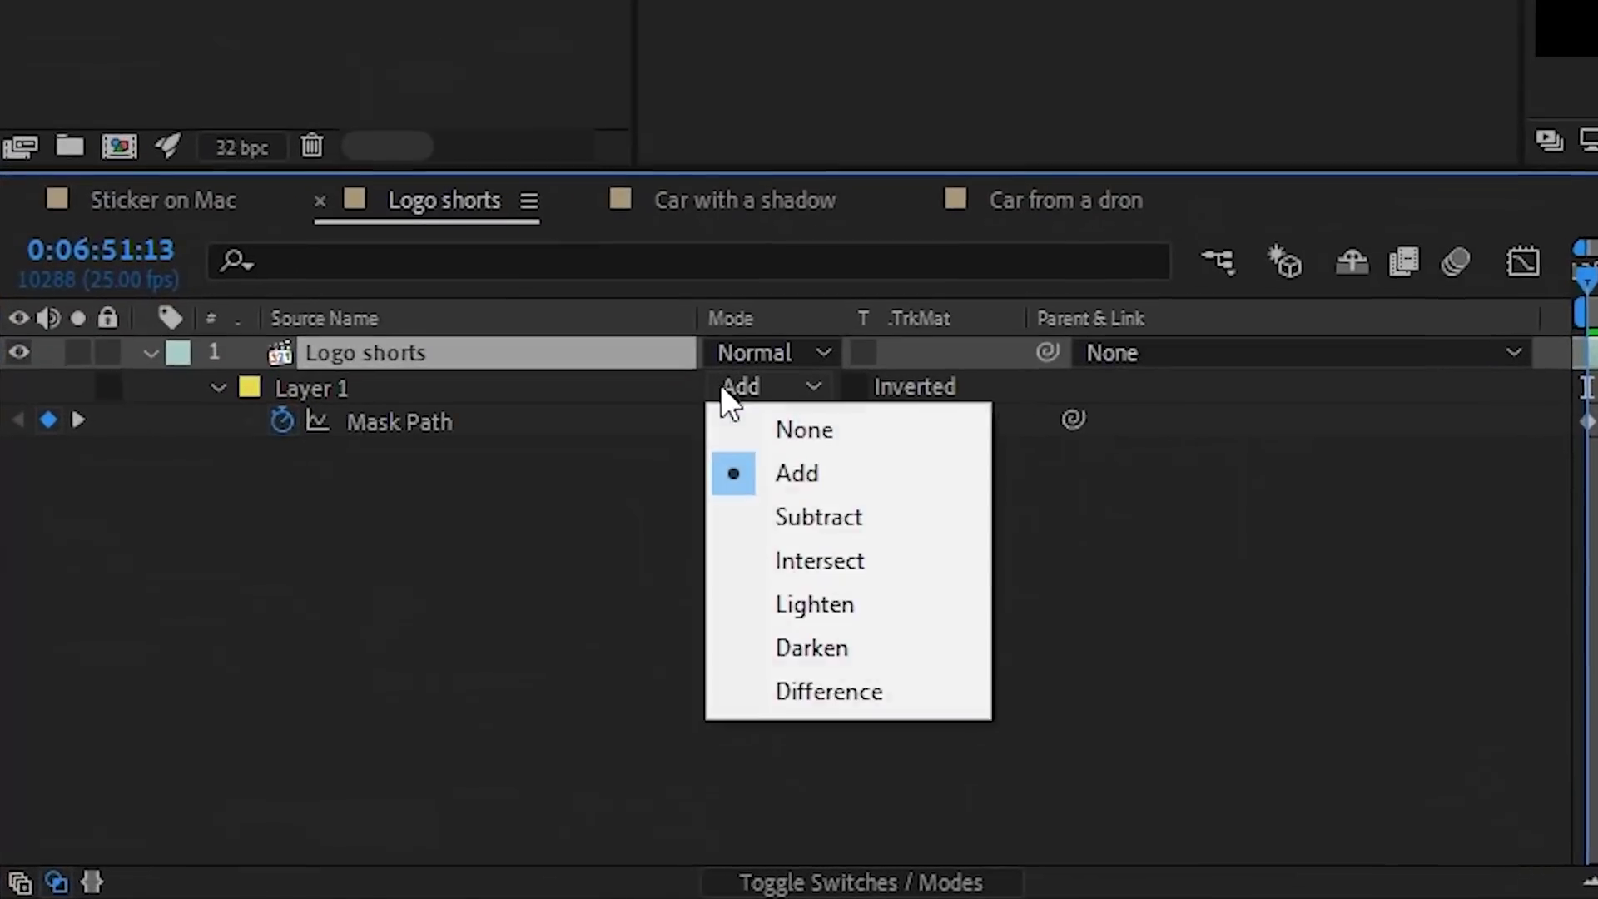
left_click(819, 498)
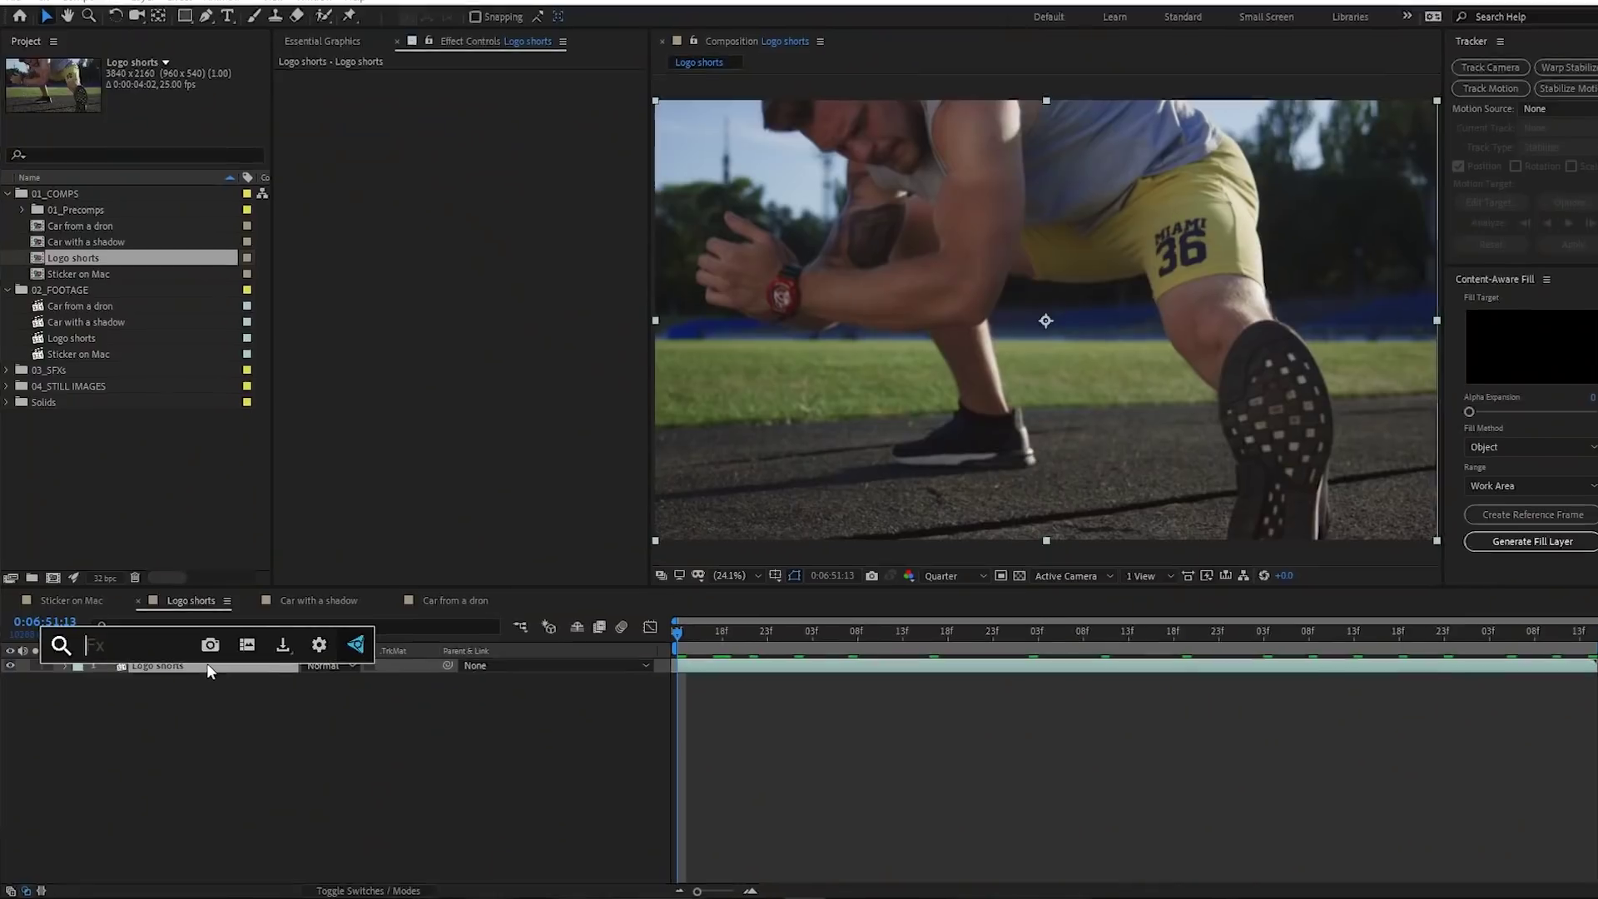
type("mocha")
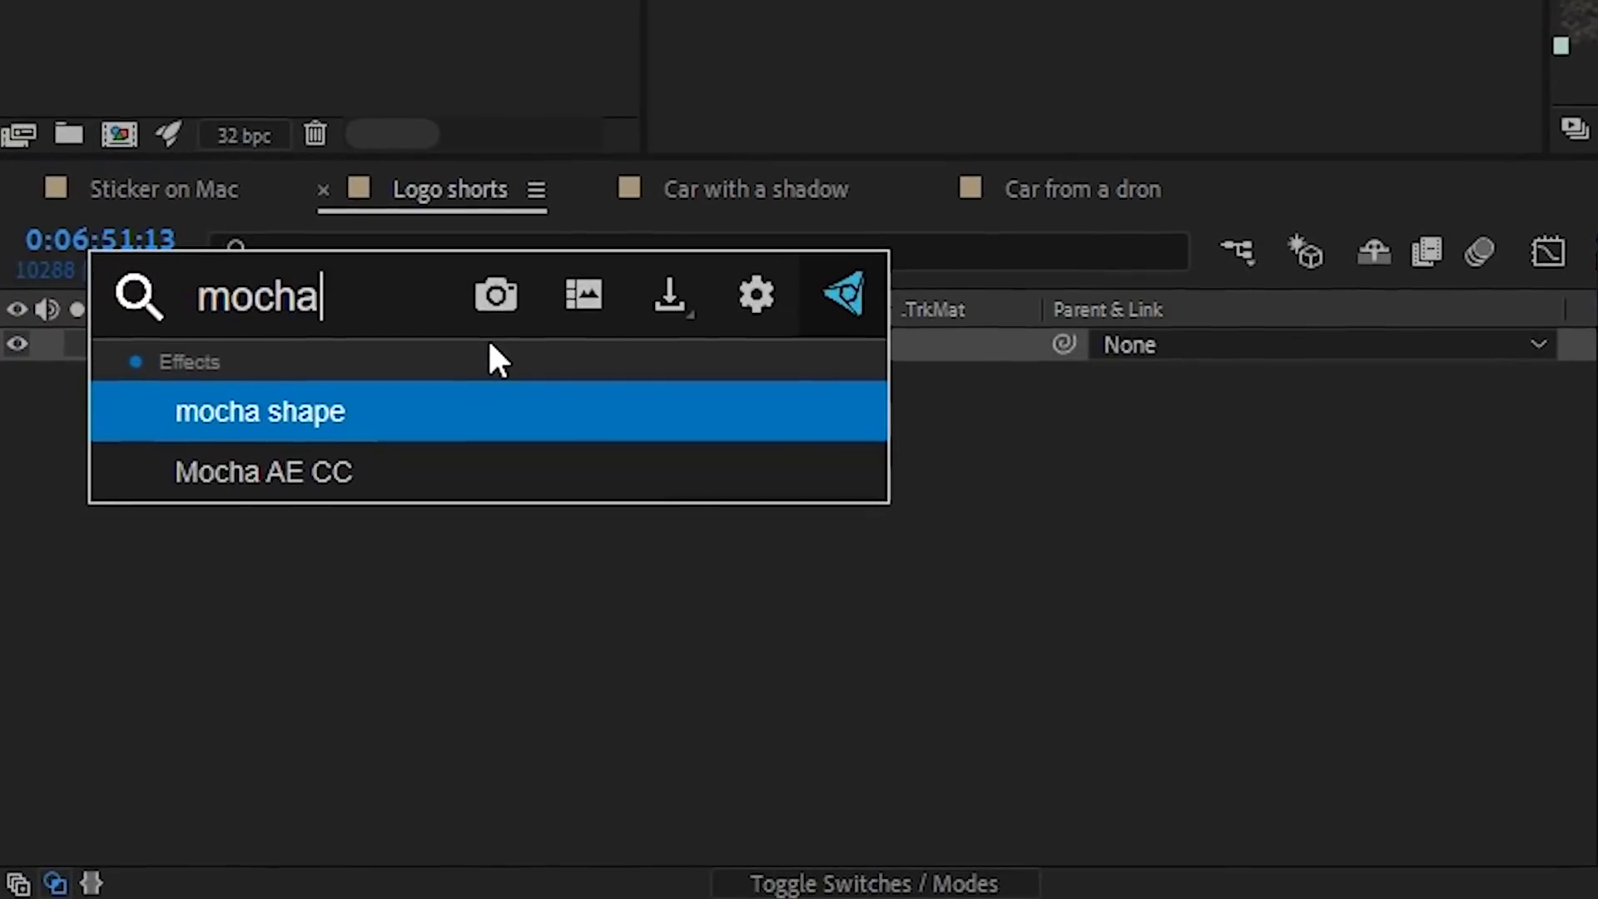
left_click(423, 428)
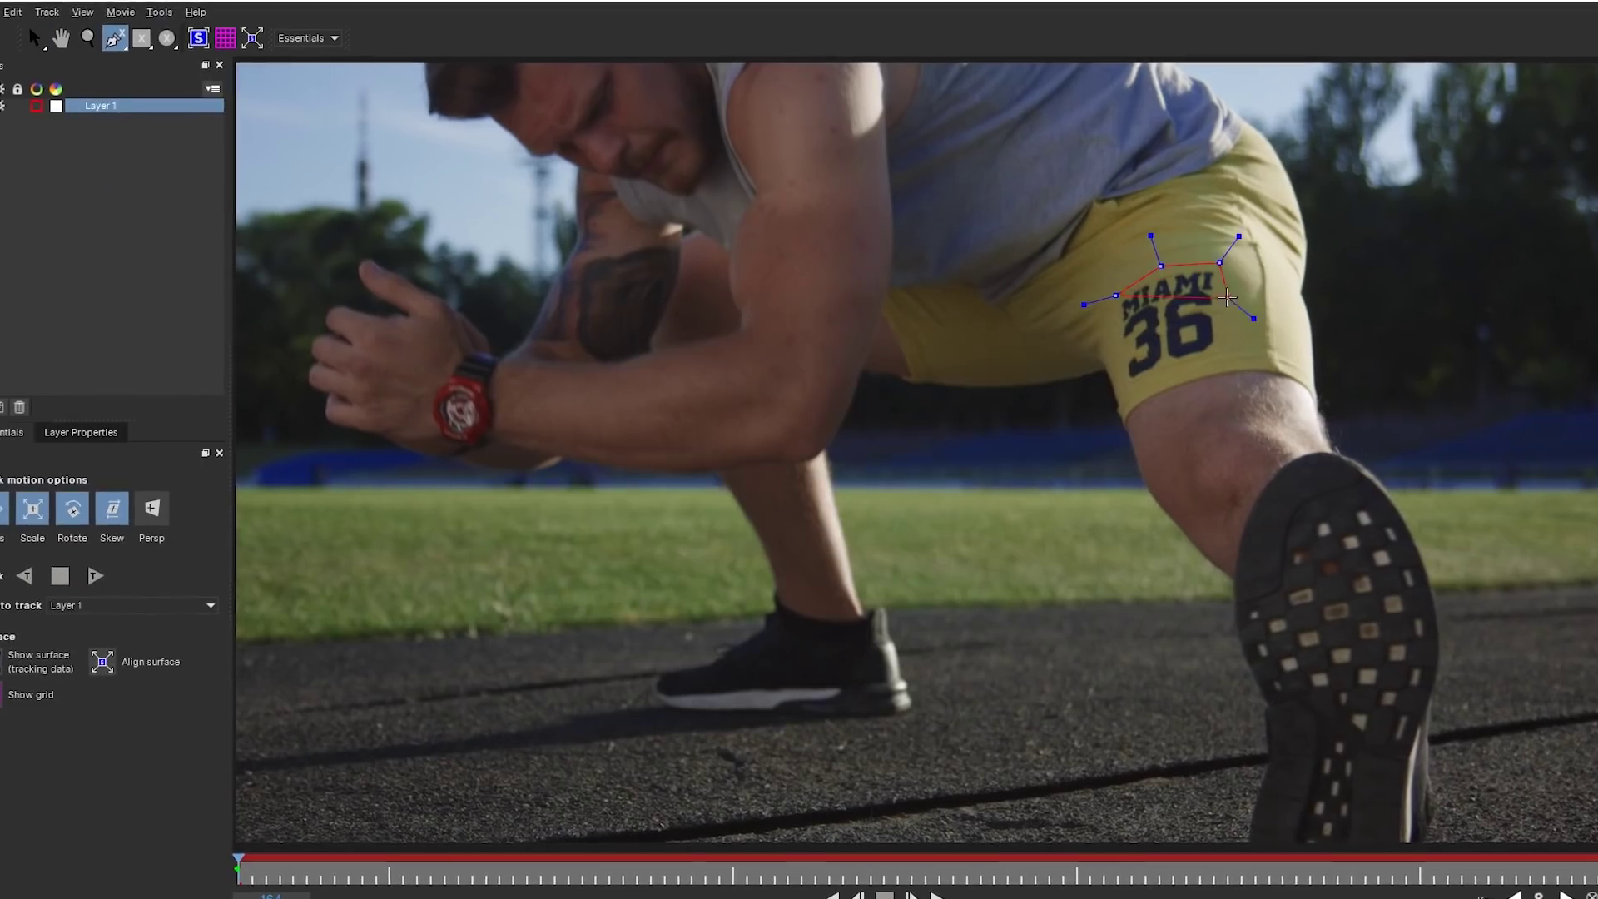
left_click(92, 576)
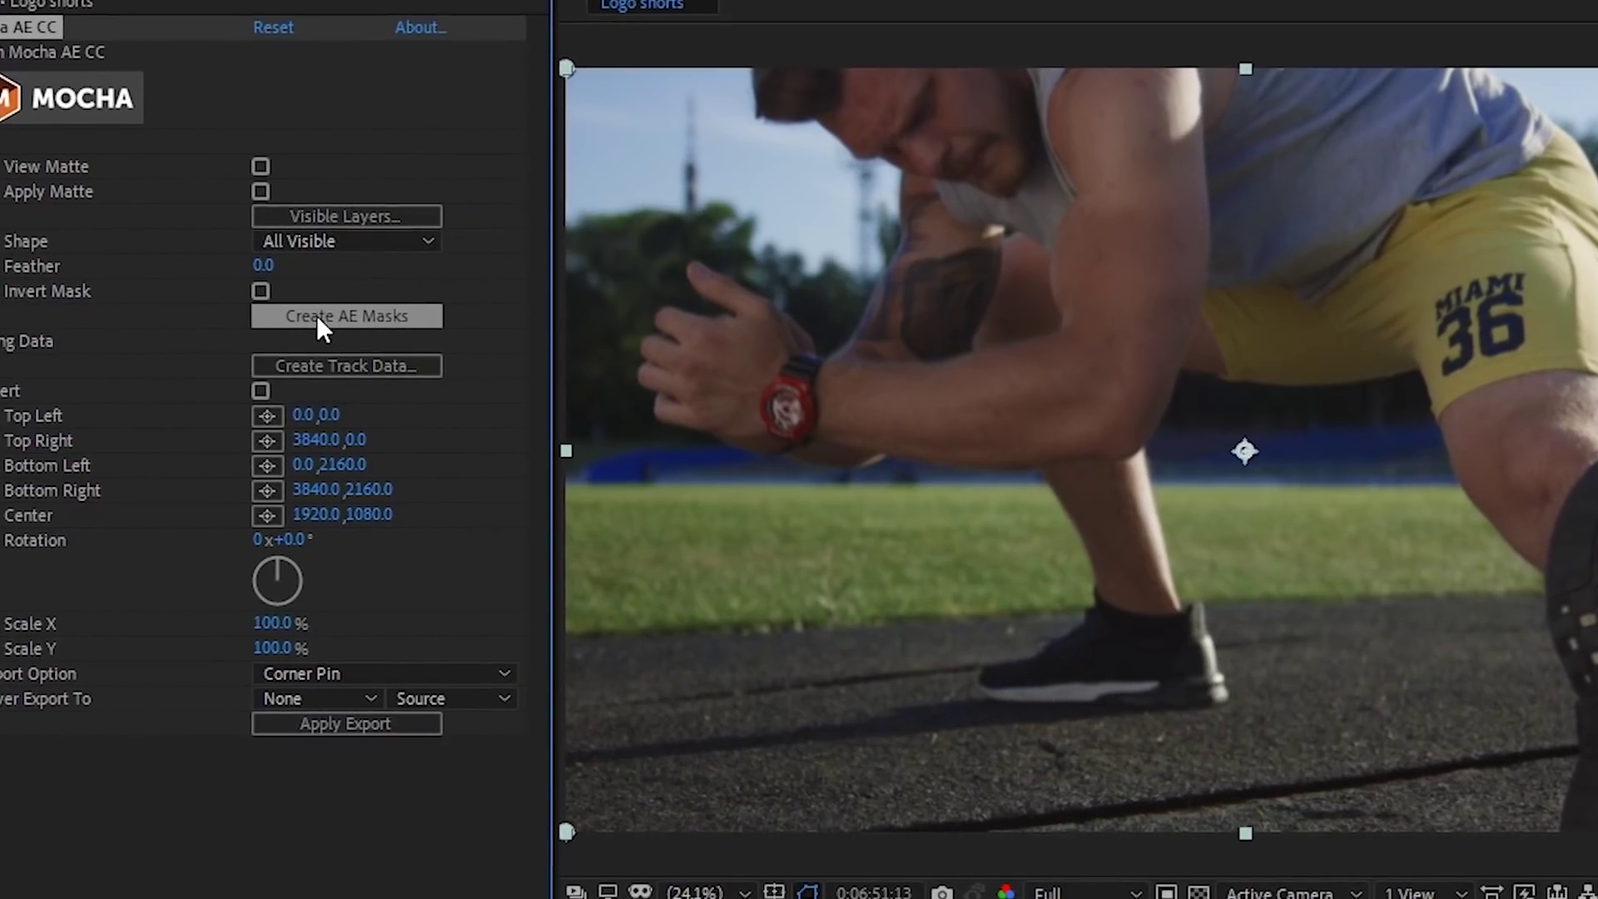
left_click(316, 316)
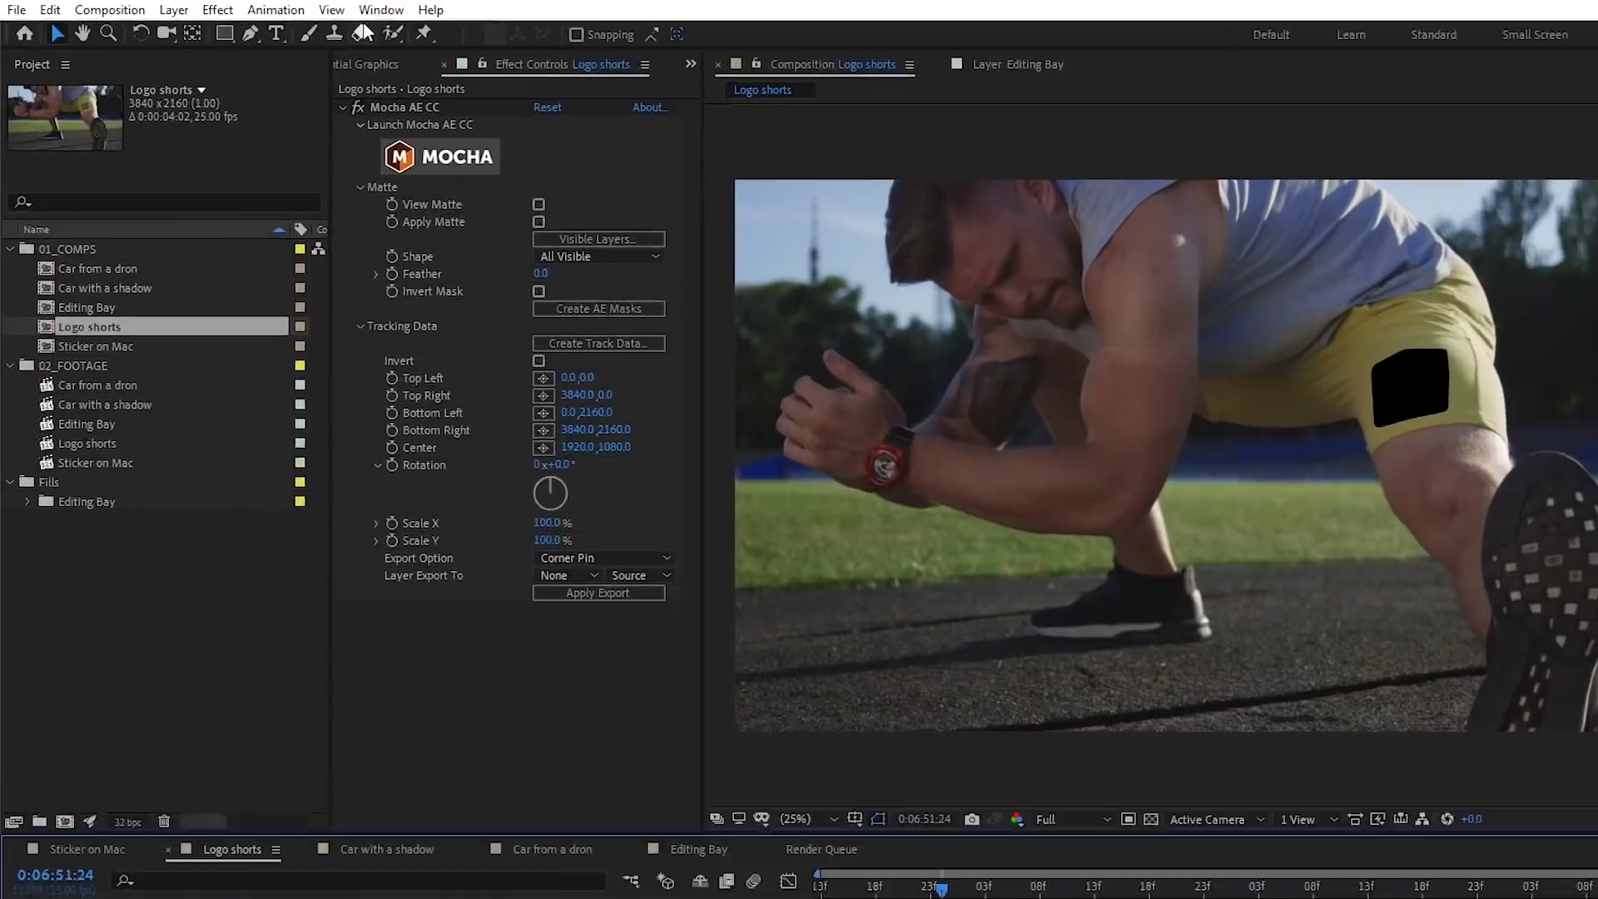
Open the Content-Aware Fill panel from the Window menu
left_click(366, 12)
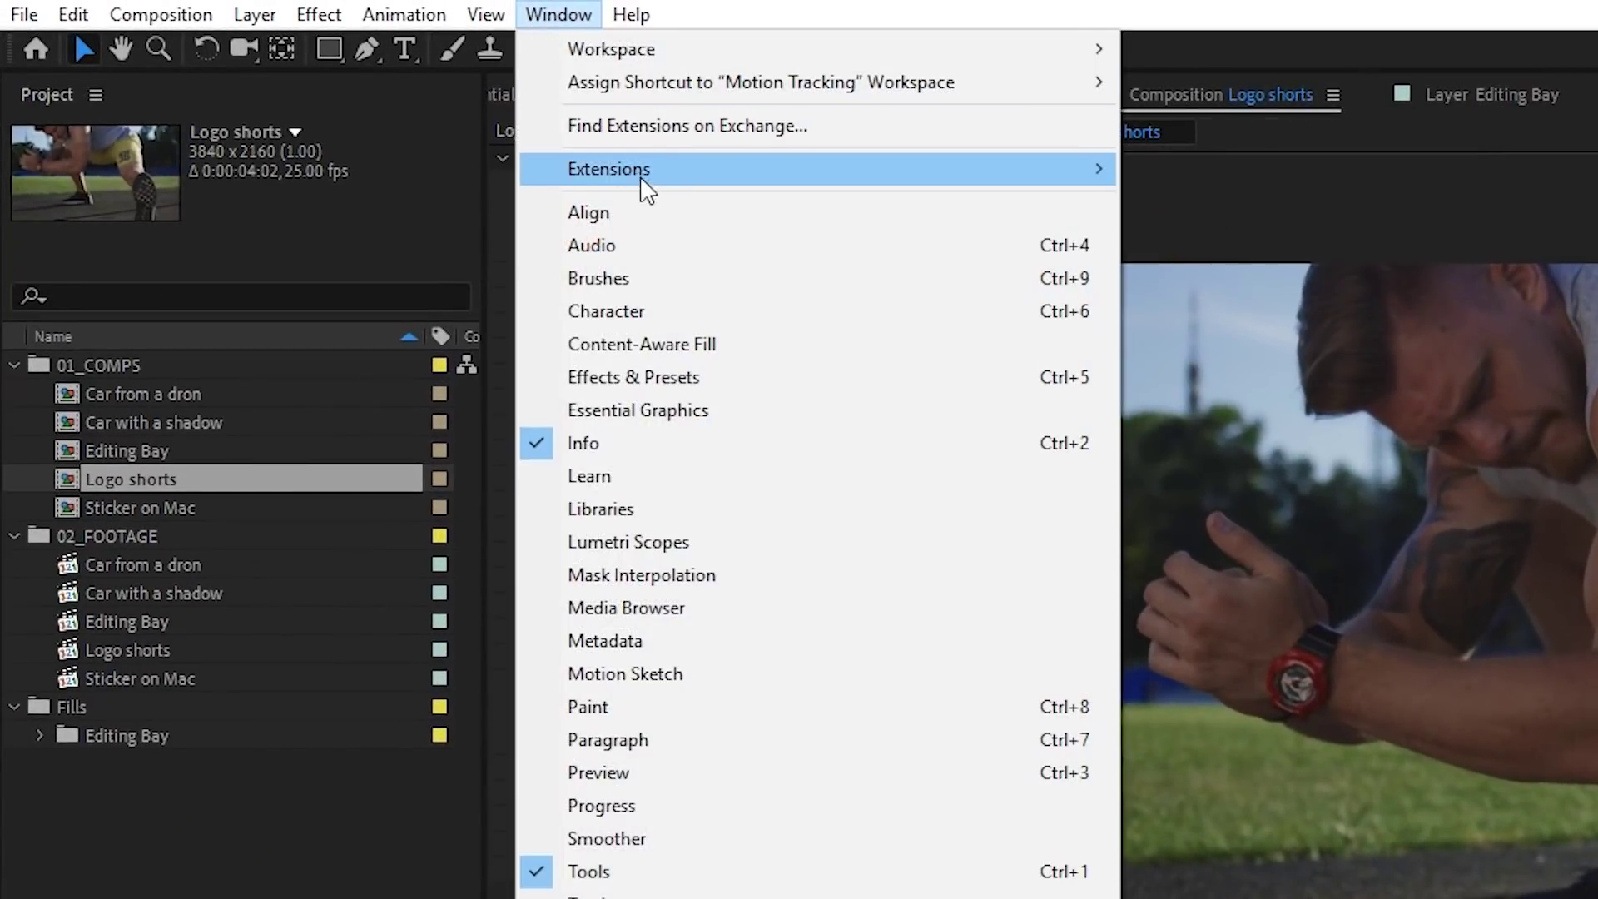
left_click(764, 356)
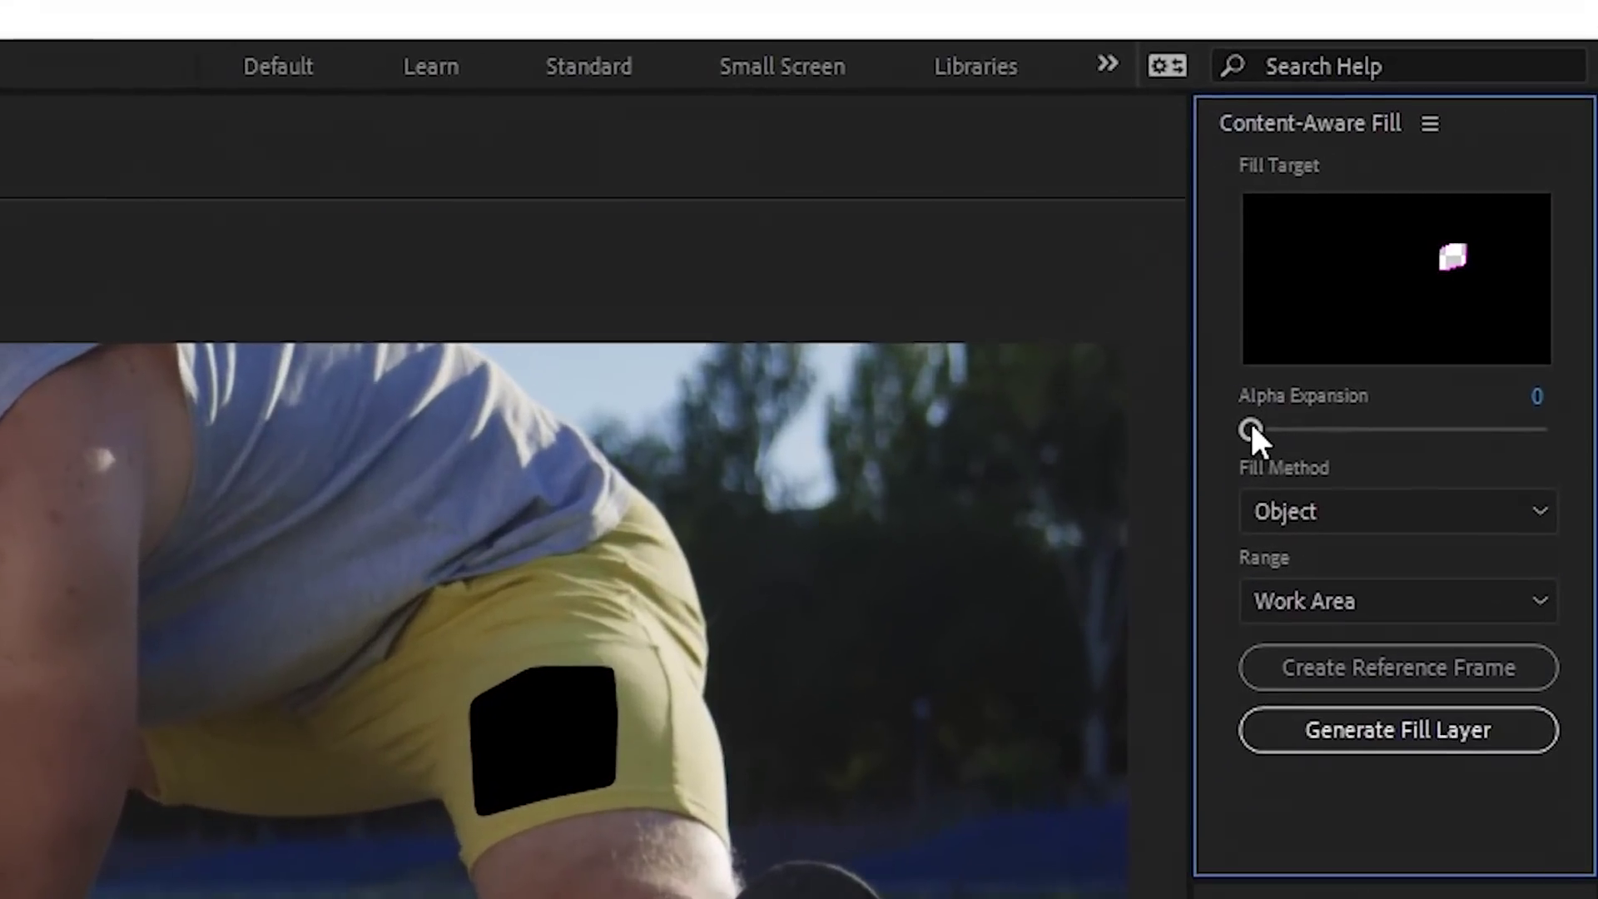
left_click_drag(1252, 429, 1318, 445)
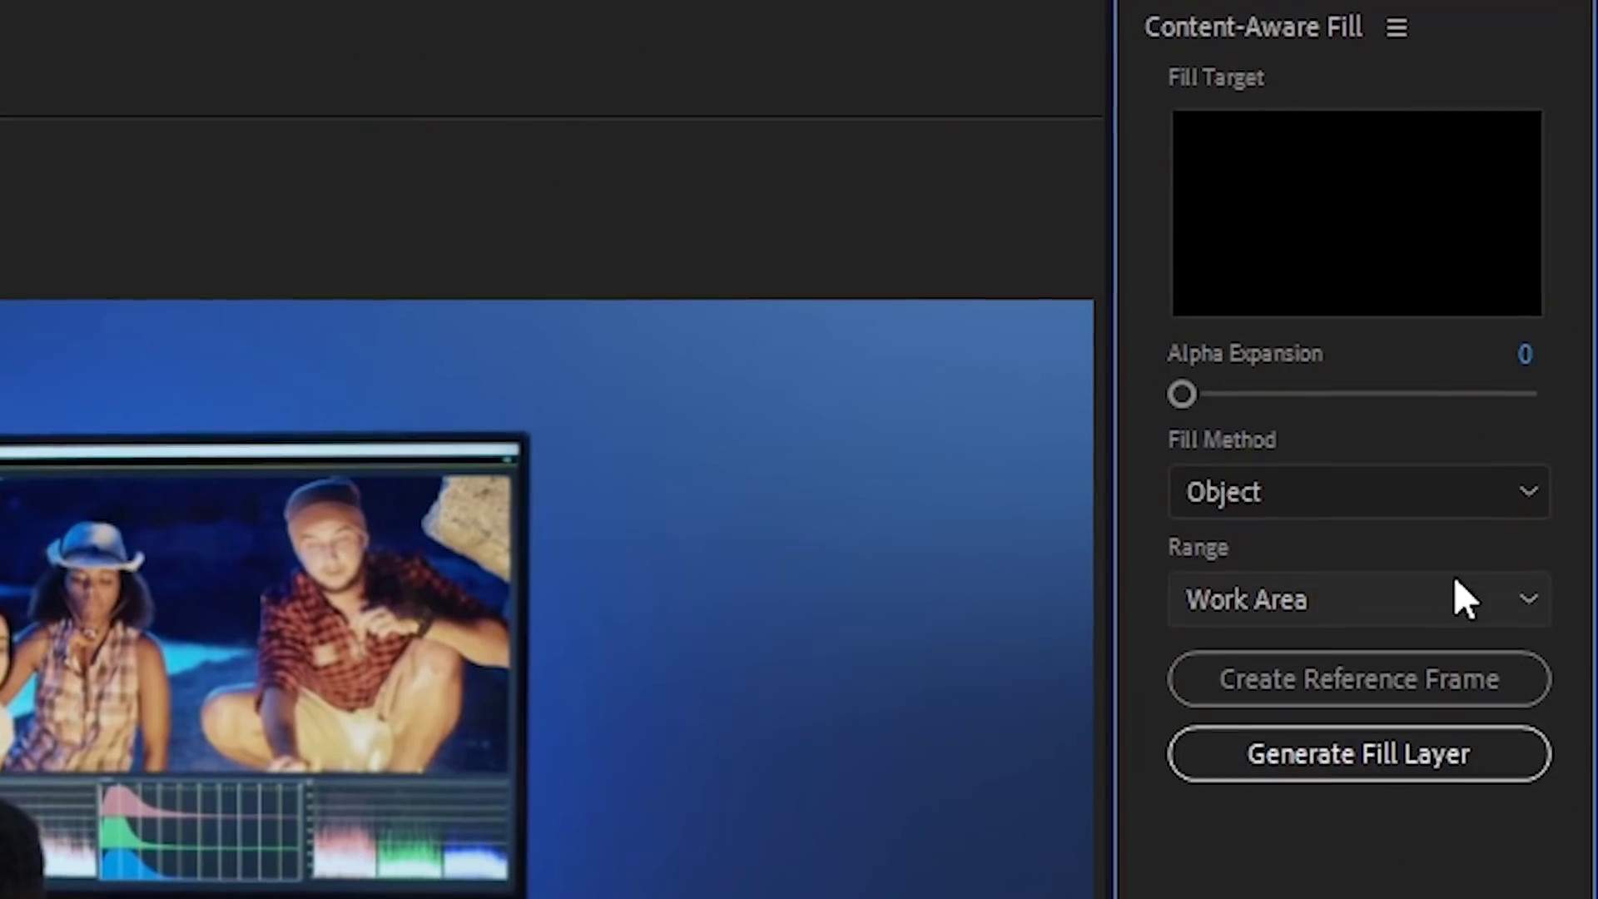
left_click(1480, 502)
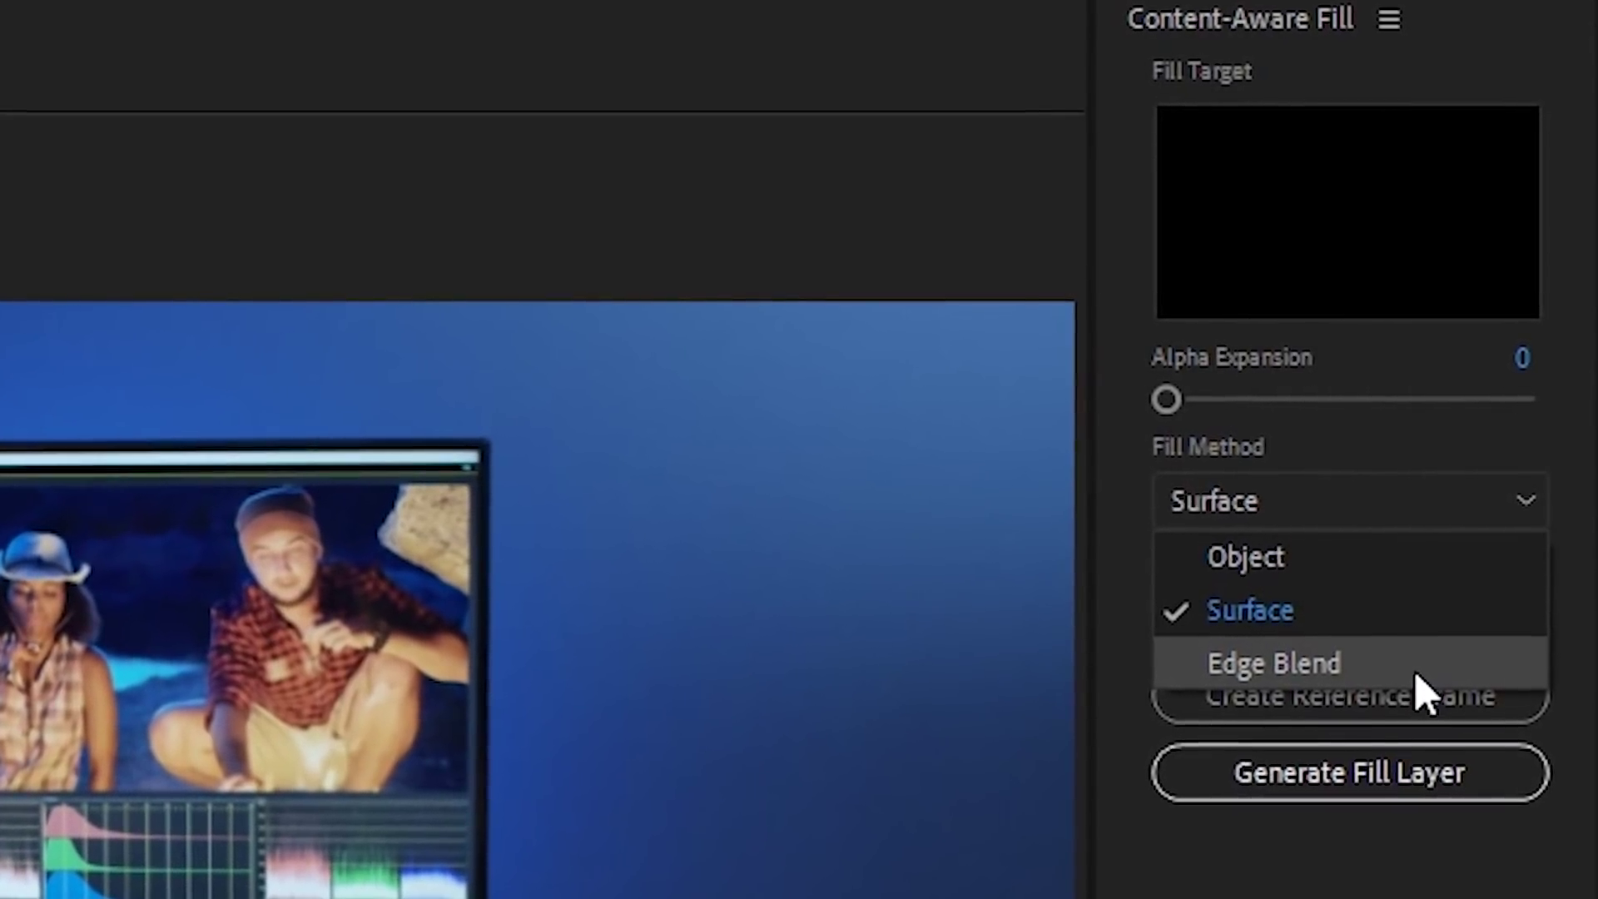
left_click(1413, 679)
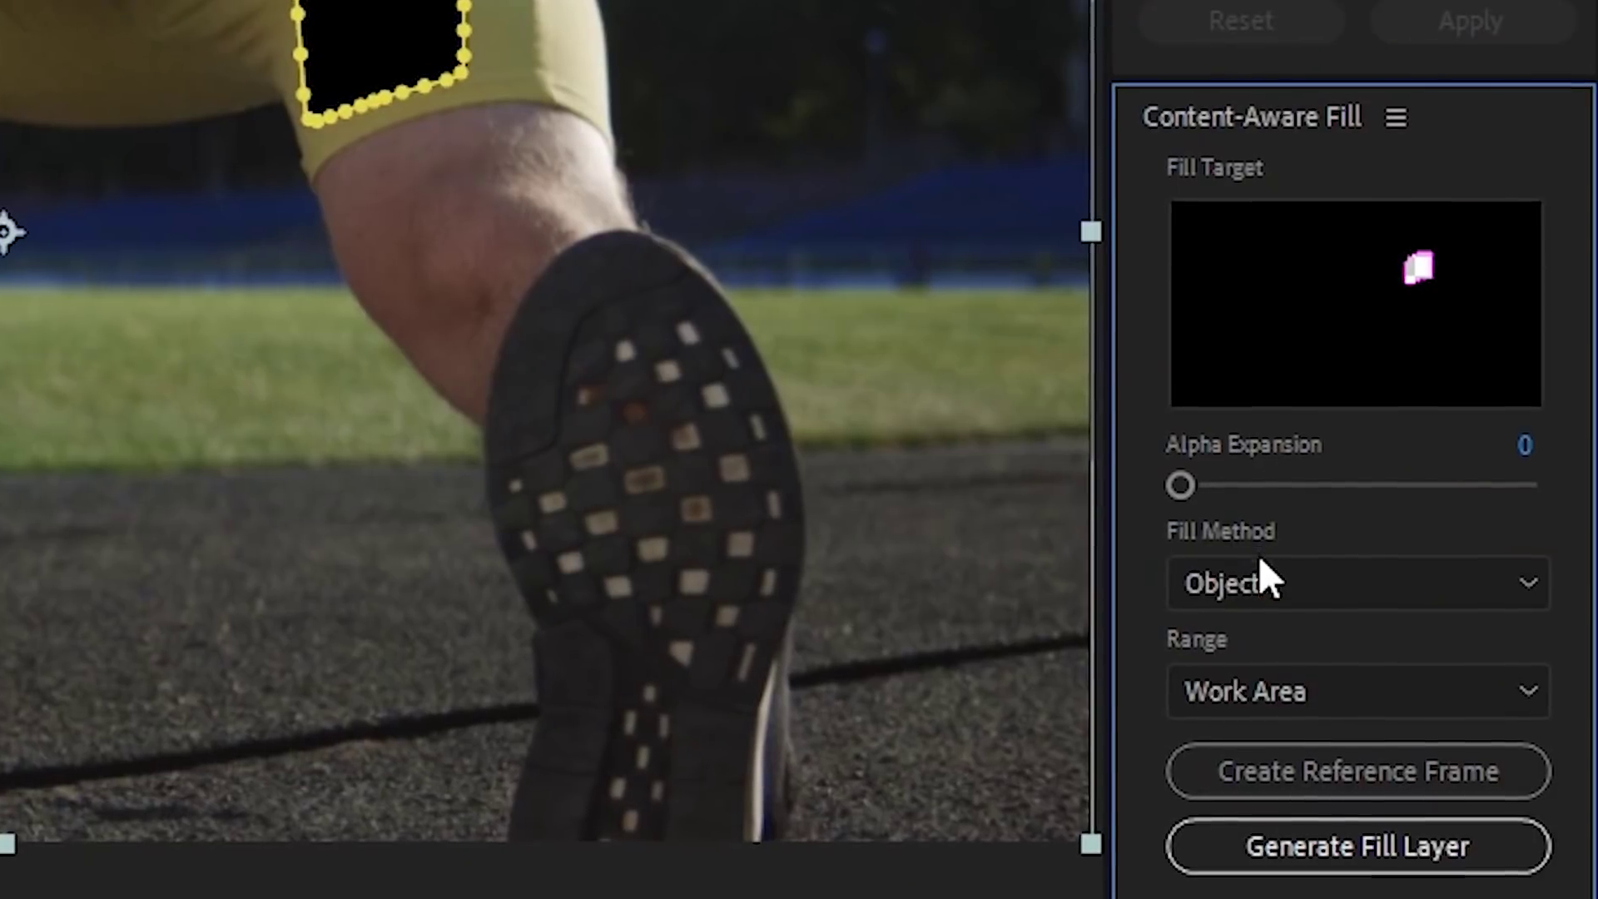
Switch Fill Method to Surface, check the Range options, and create a Photoshop reference frame
left_click(1252, 591)
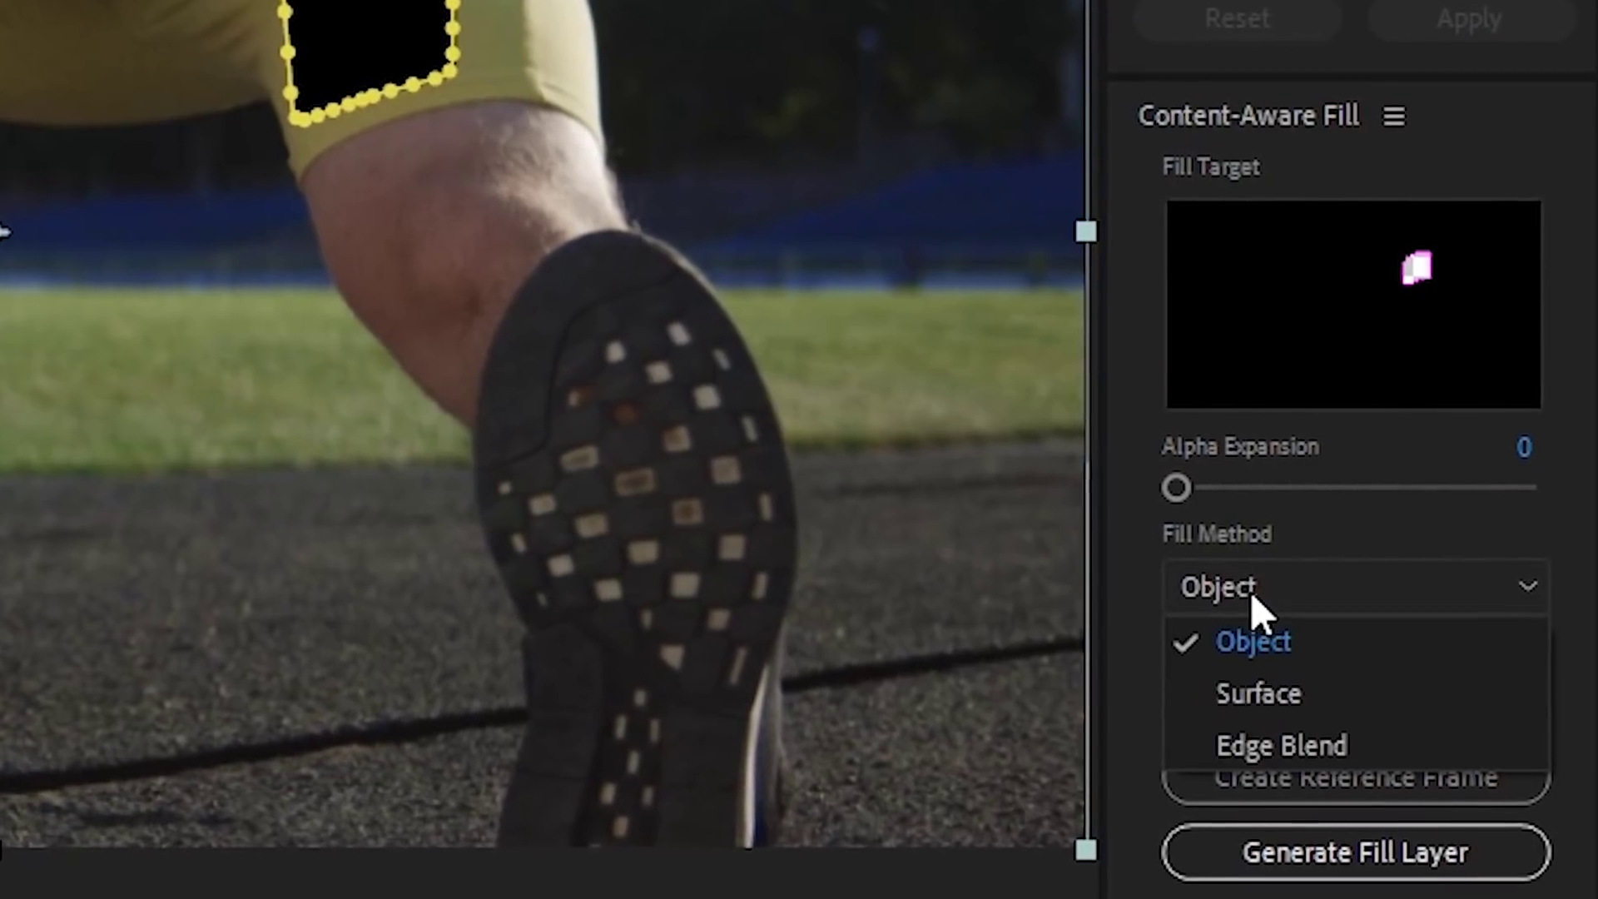
left_click(1282, 704)
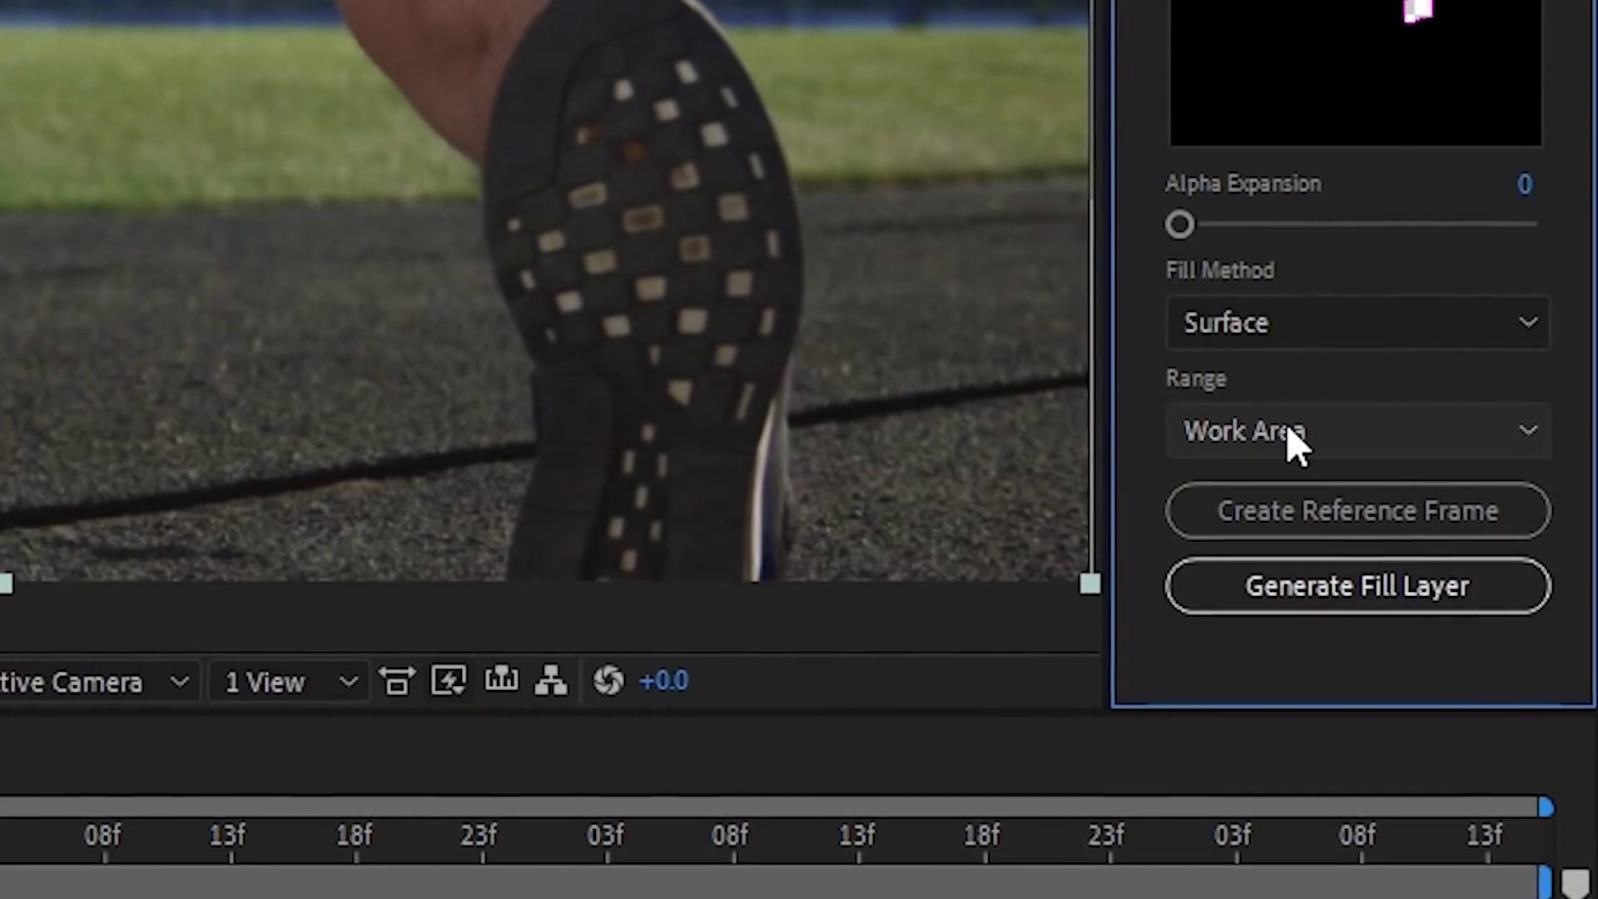
left_click(1290, 426)
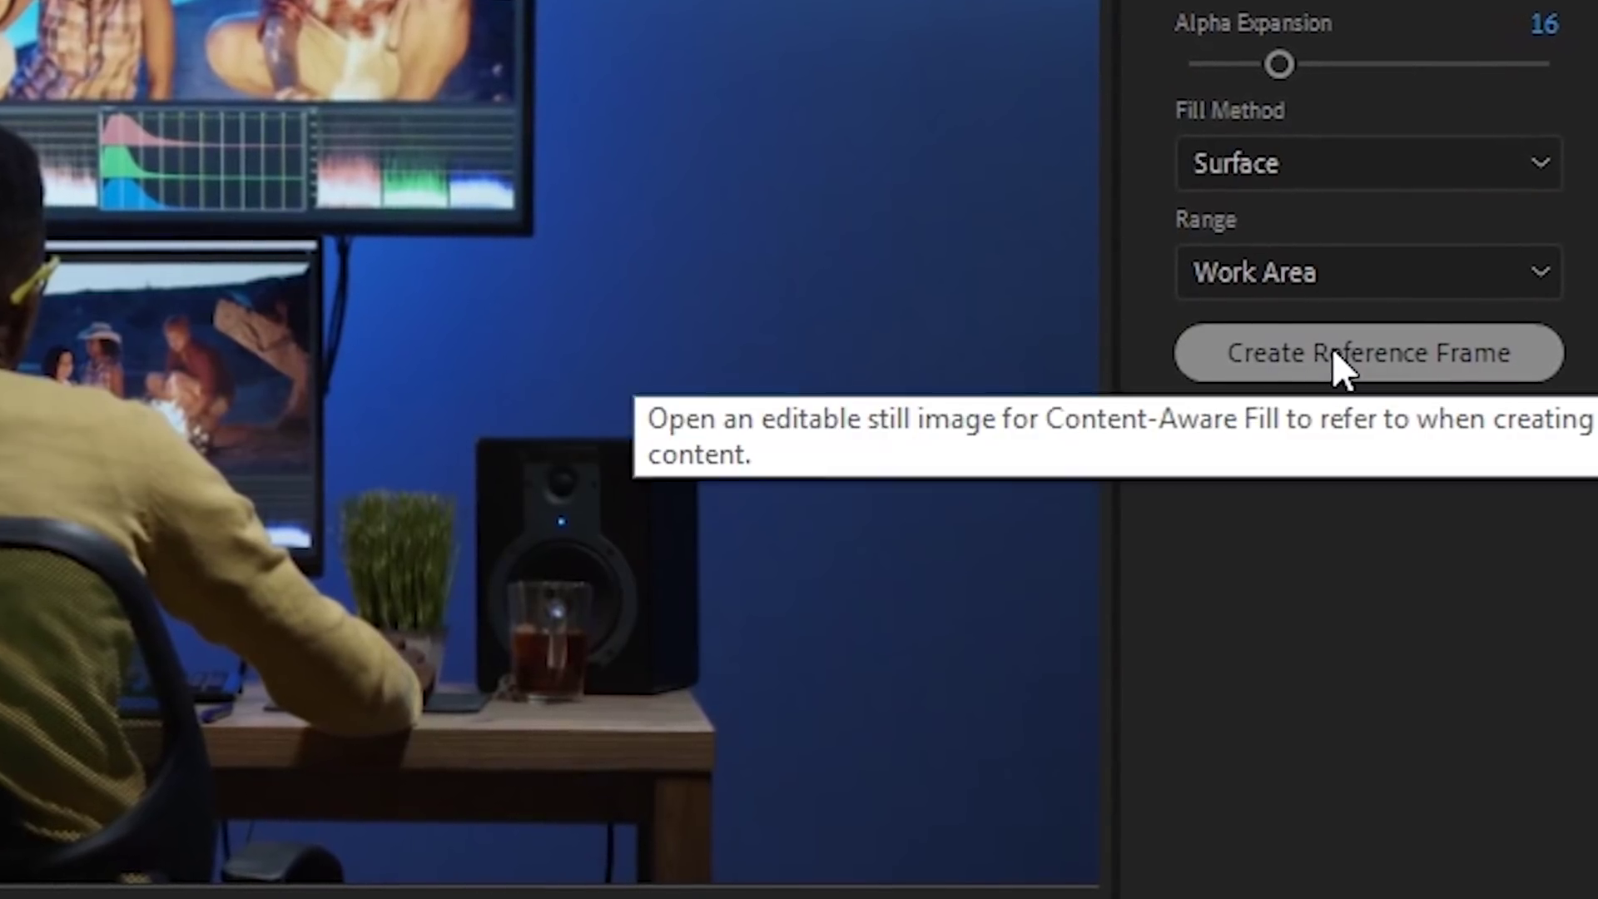
left_click(1337, 351)
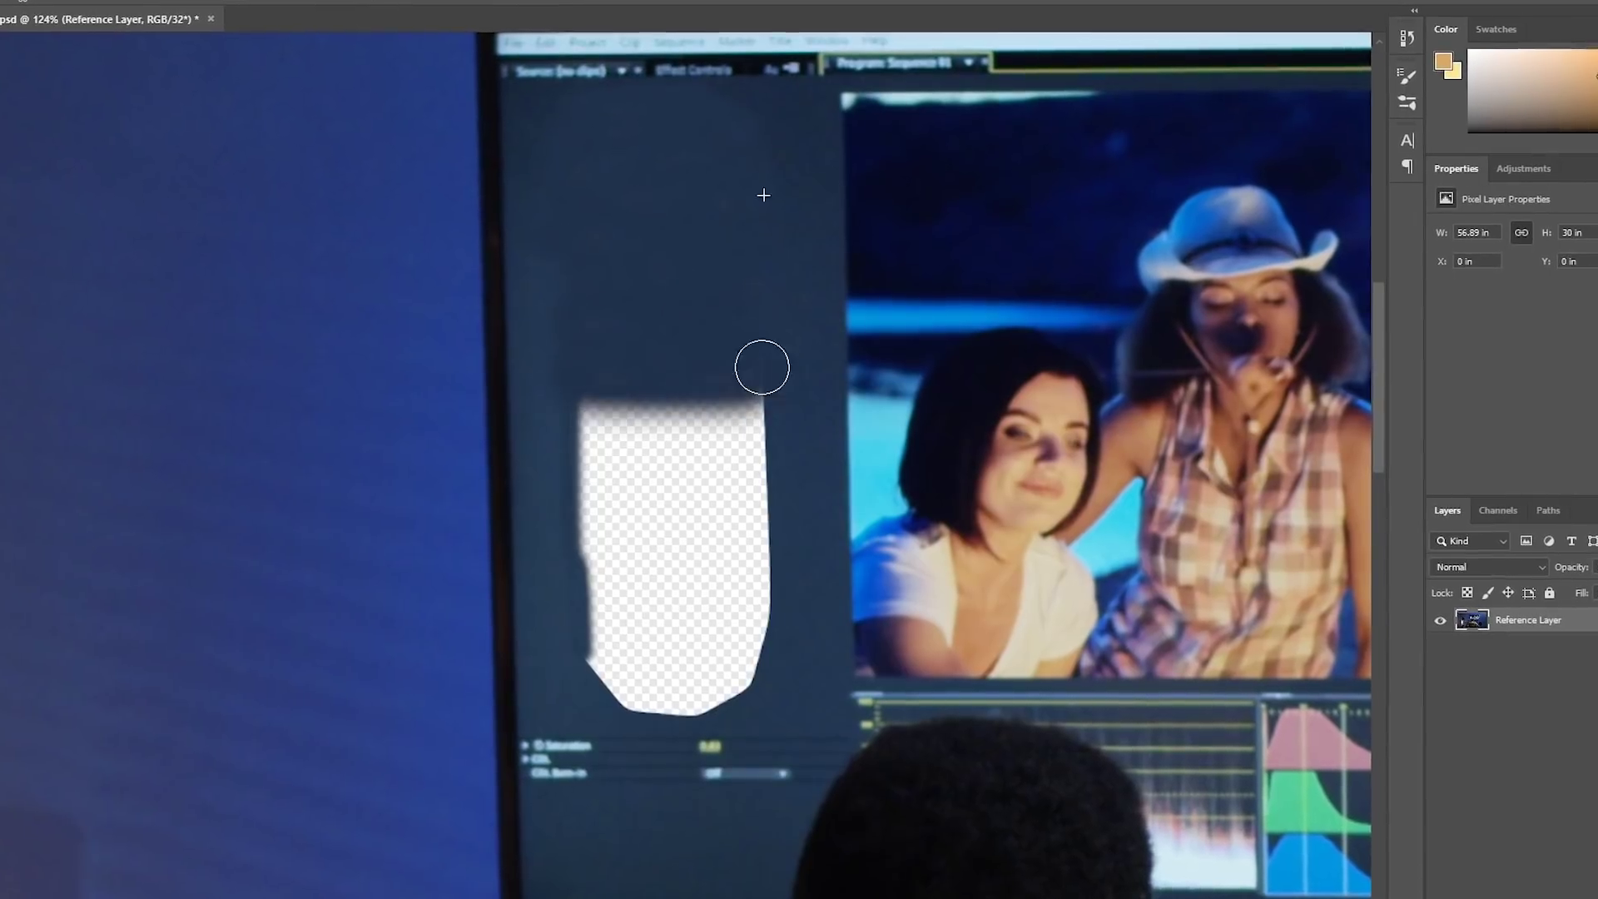
Fill the monitor's hole, enable Content-Aware Fill Scale, and select the tall left-side rectangle
key("shift+F5")
left_click(915, 218)
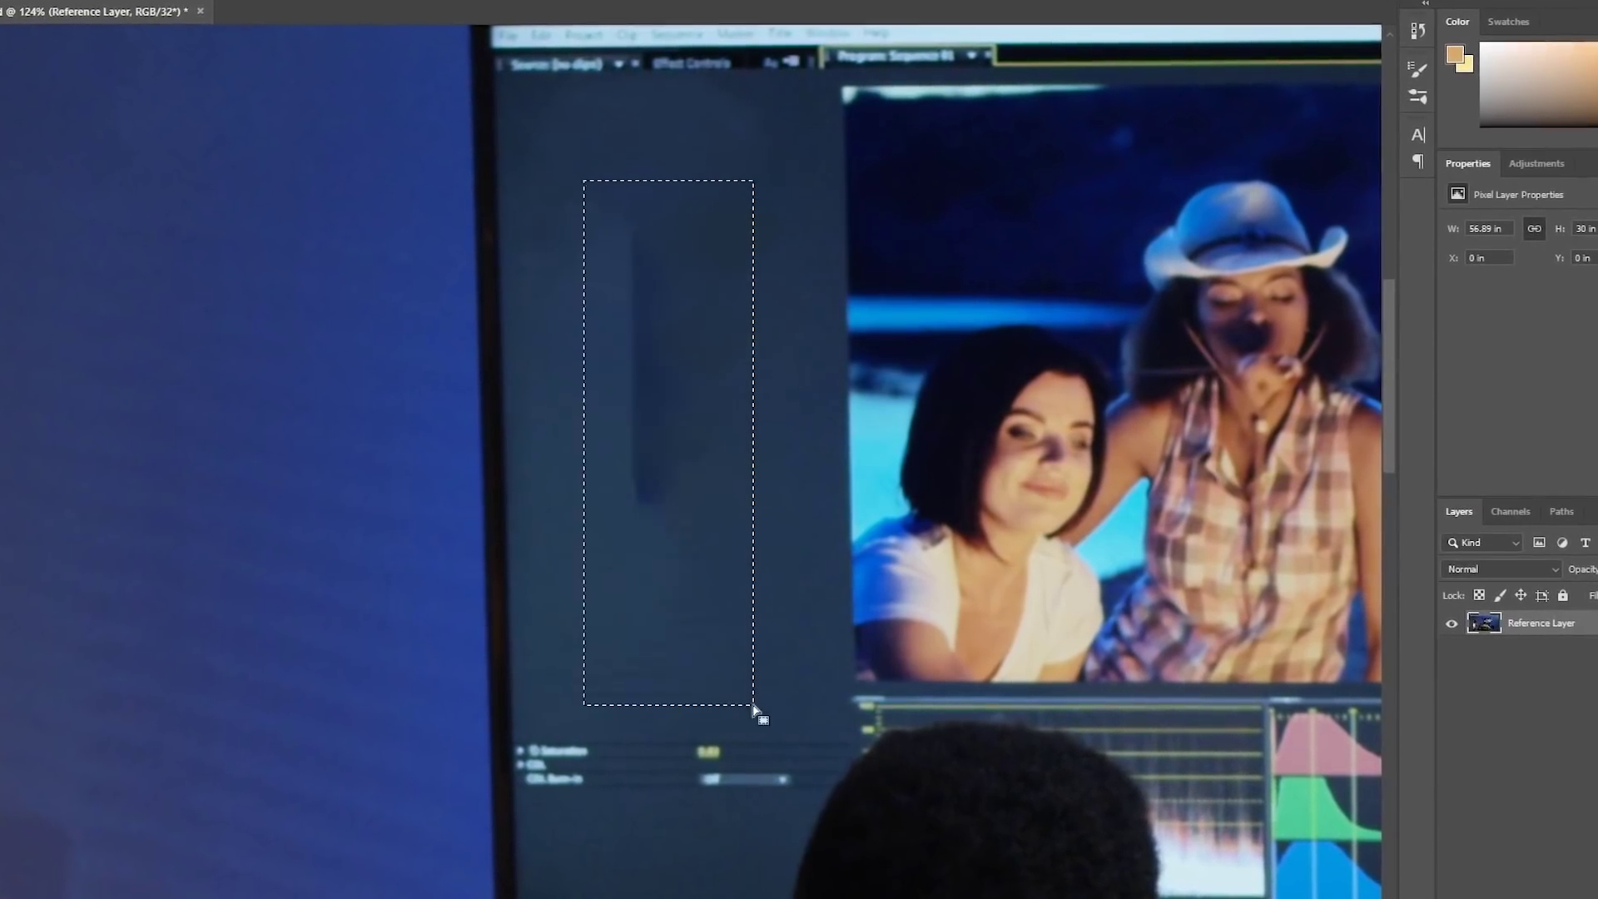
left_click(16, 2)
left_click(60, 279)
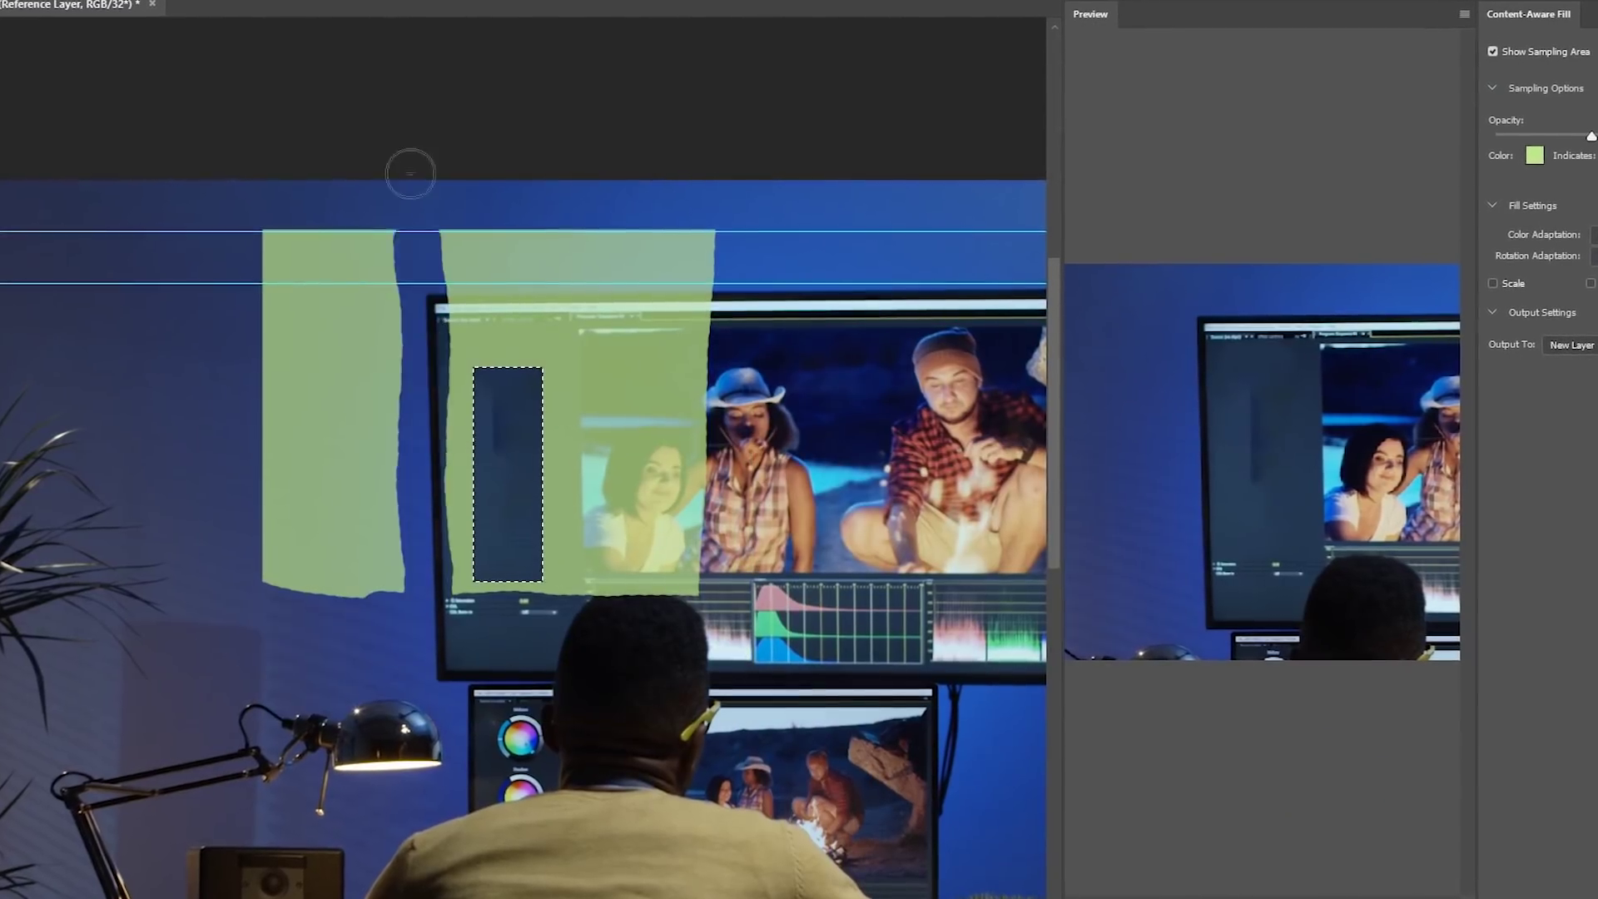
mouse_move(411, 173)
left_mouse_down()
mouse_move(278, 528)
mouse_move(439, 308)
left_mouse_up()
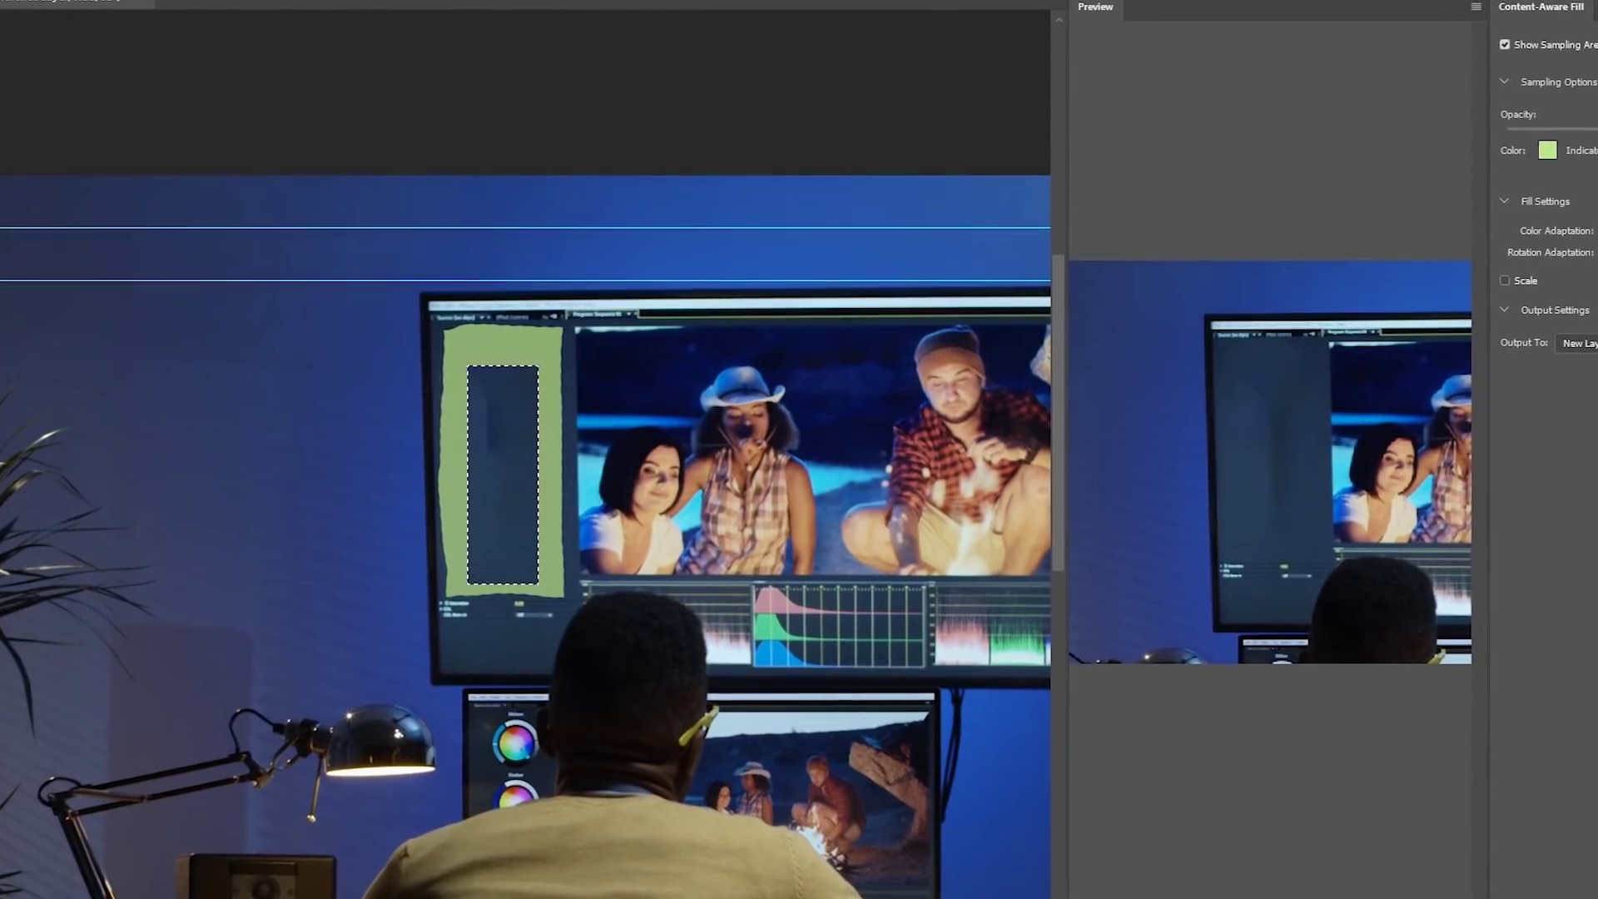
left_click(1530, 283)
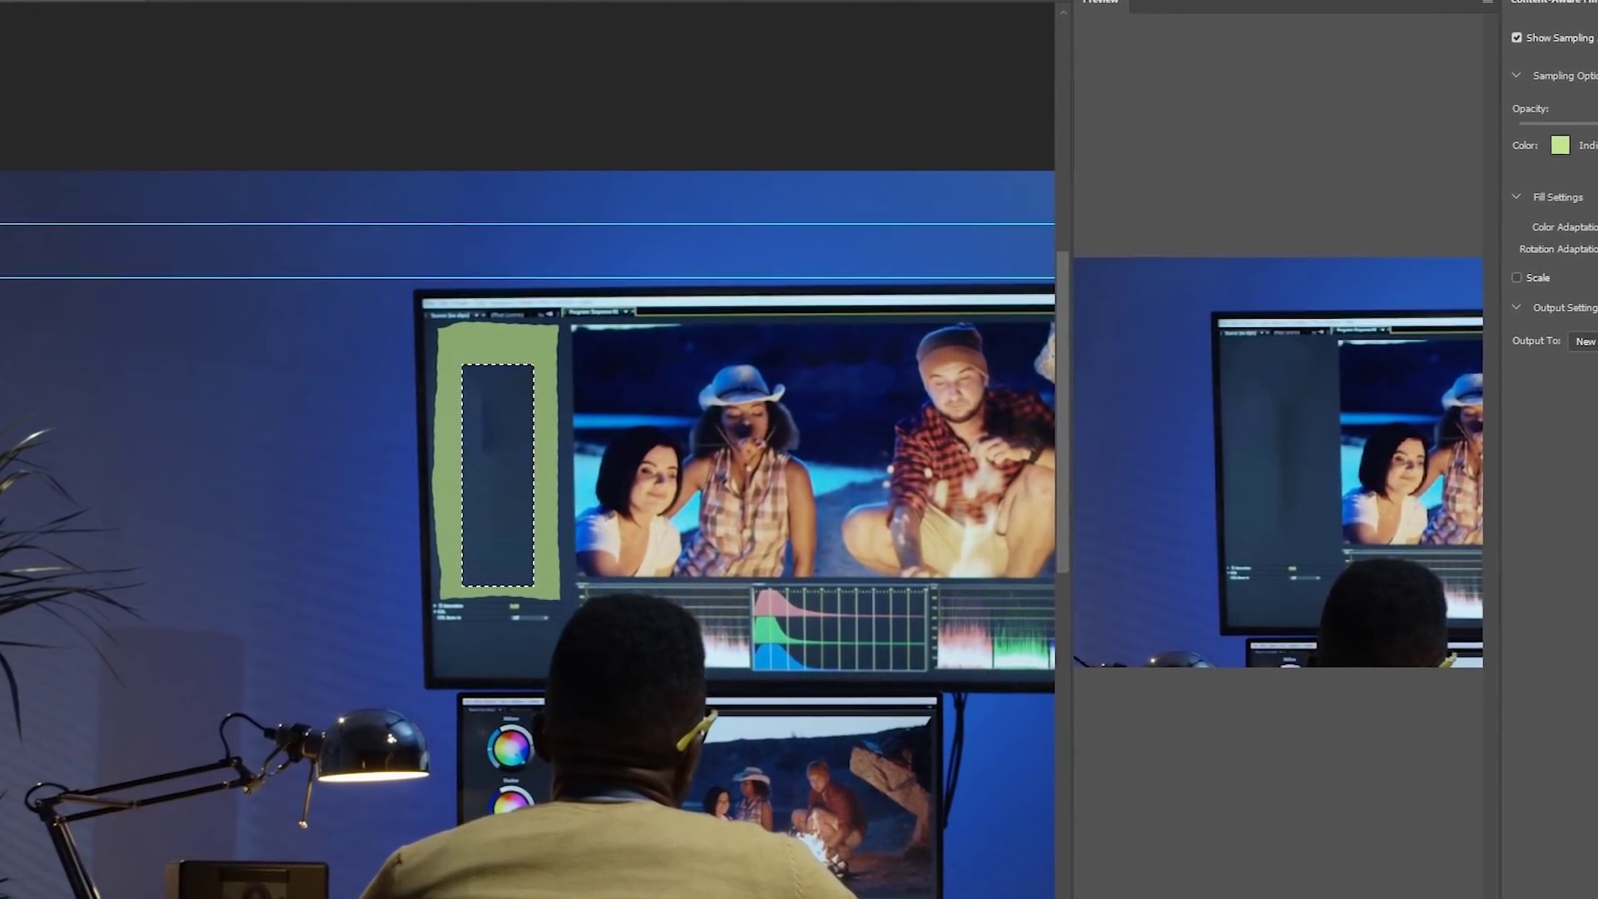
left_click_drag(535, 205, 633, 587)
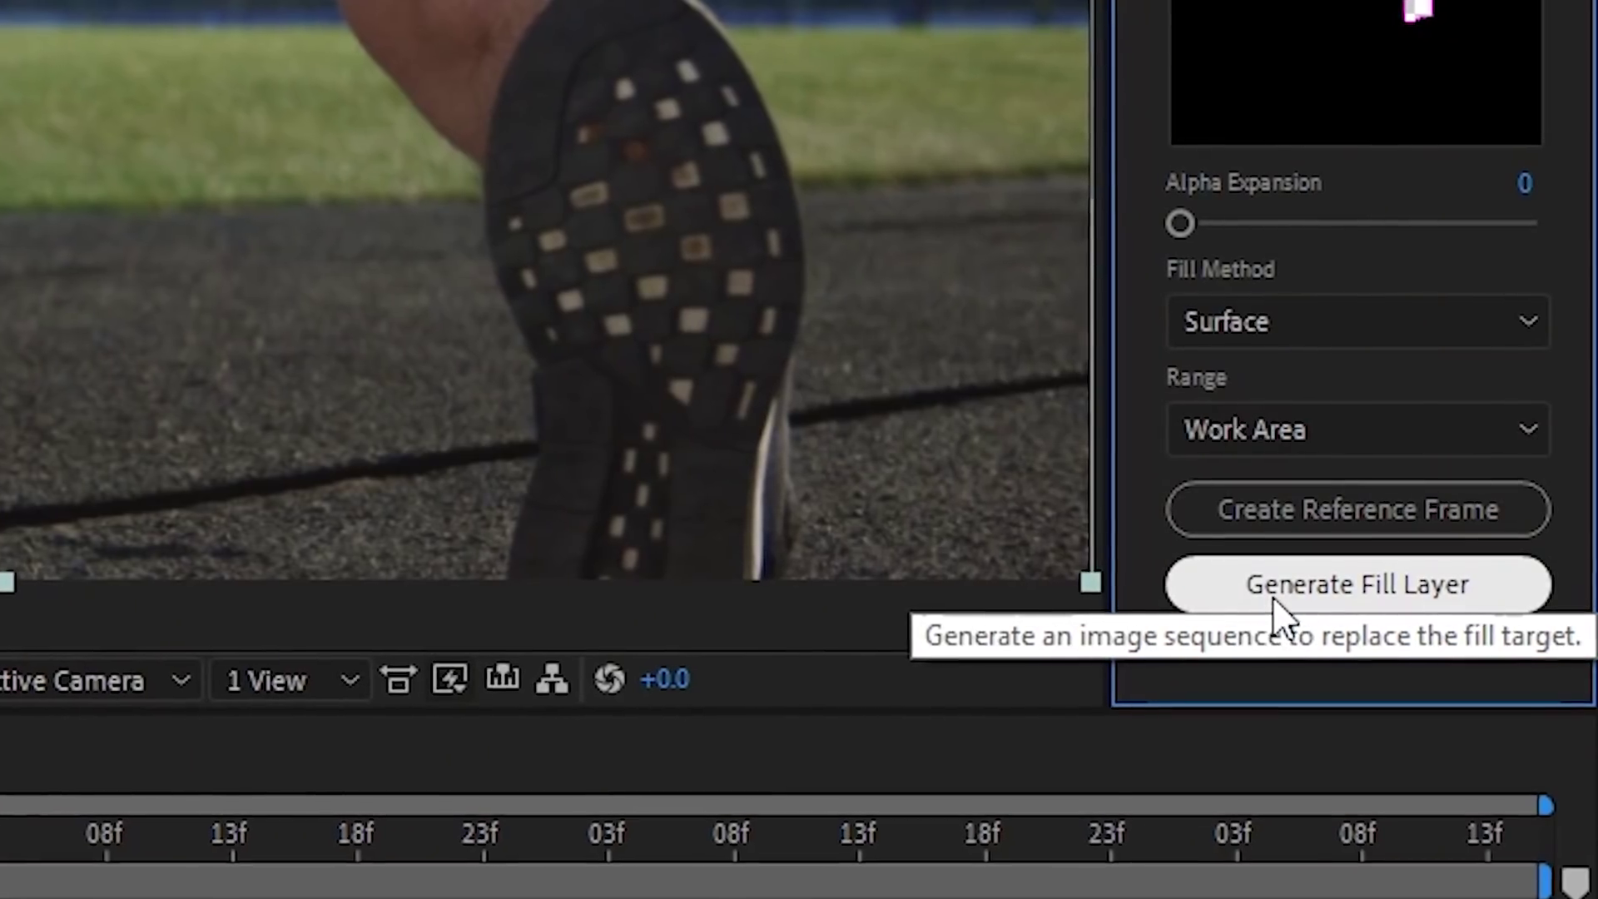
Generate the fill layer Fill [000-101].exr above the Logo shorts layer
left_click(1272, 605)
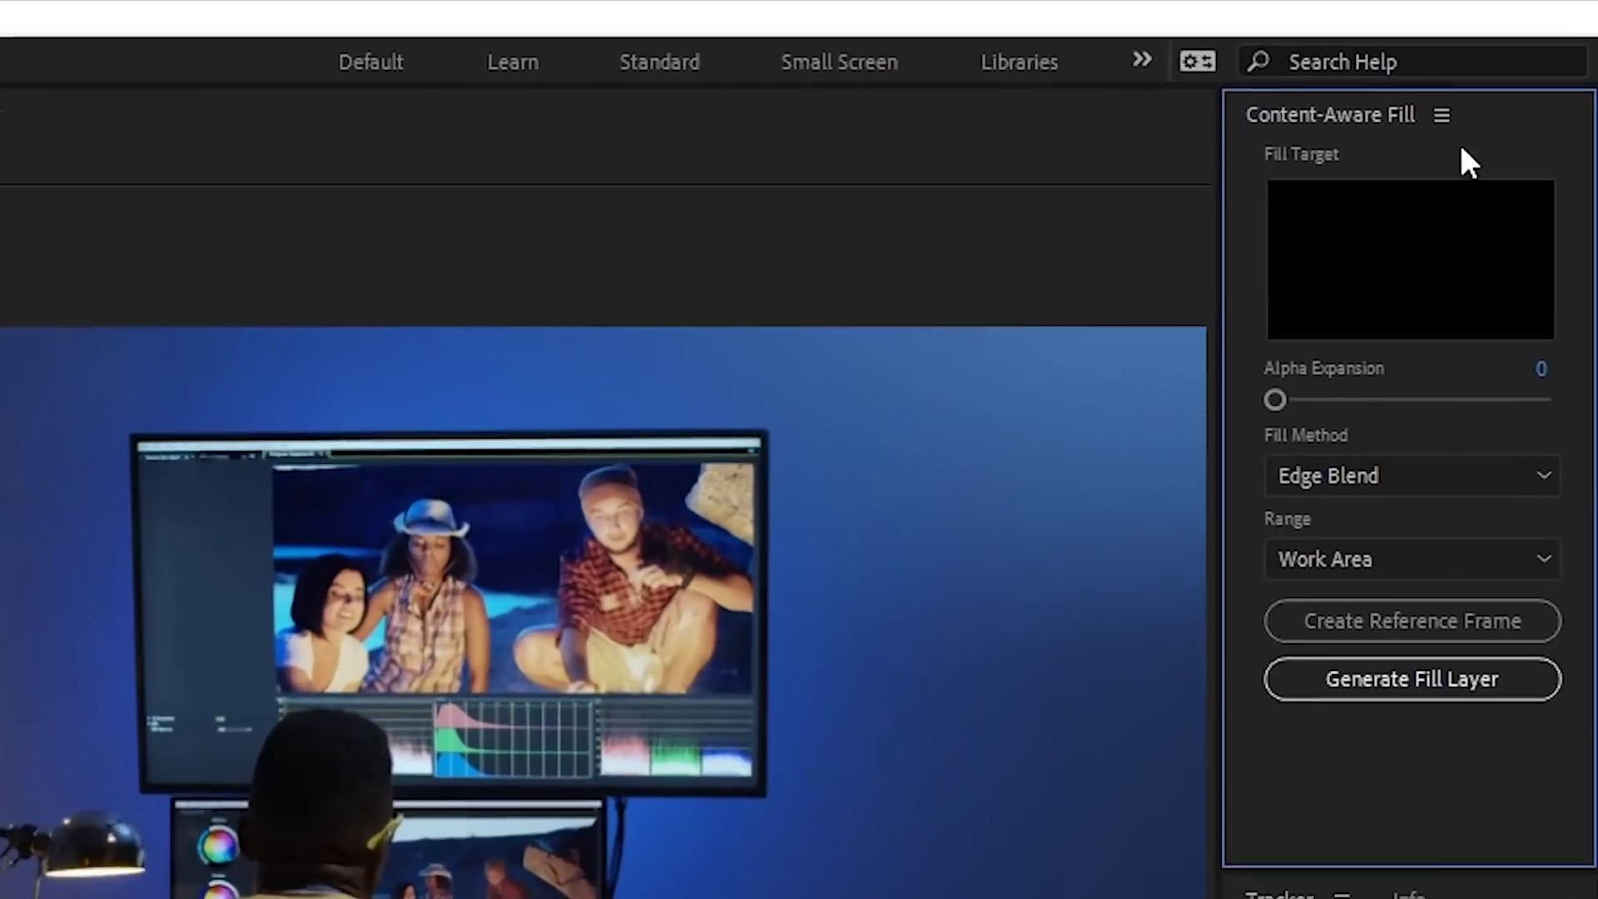
Delete unused fill footage, then open Content-Aware Fill Settings showing 32 bpc and .\Fills
left_click(1442, 115)
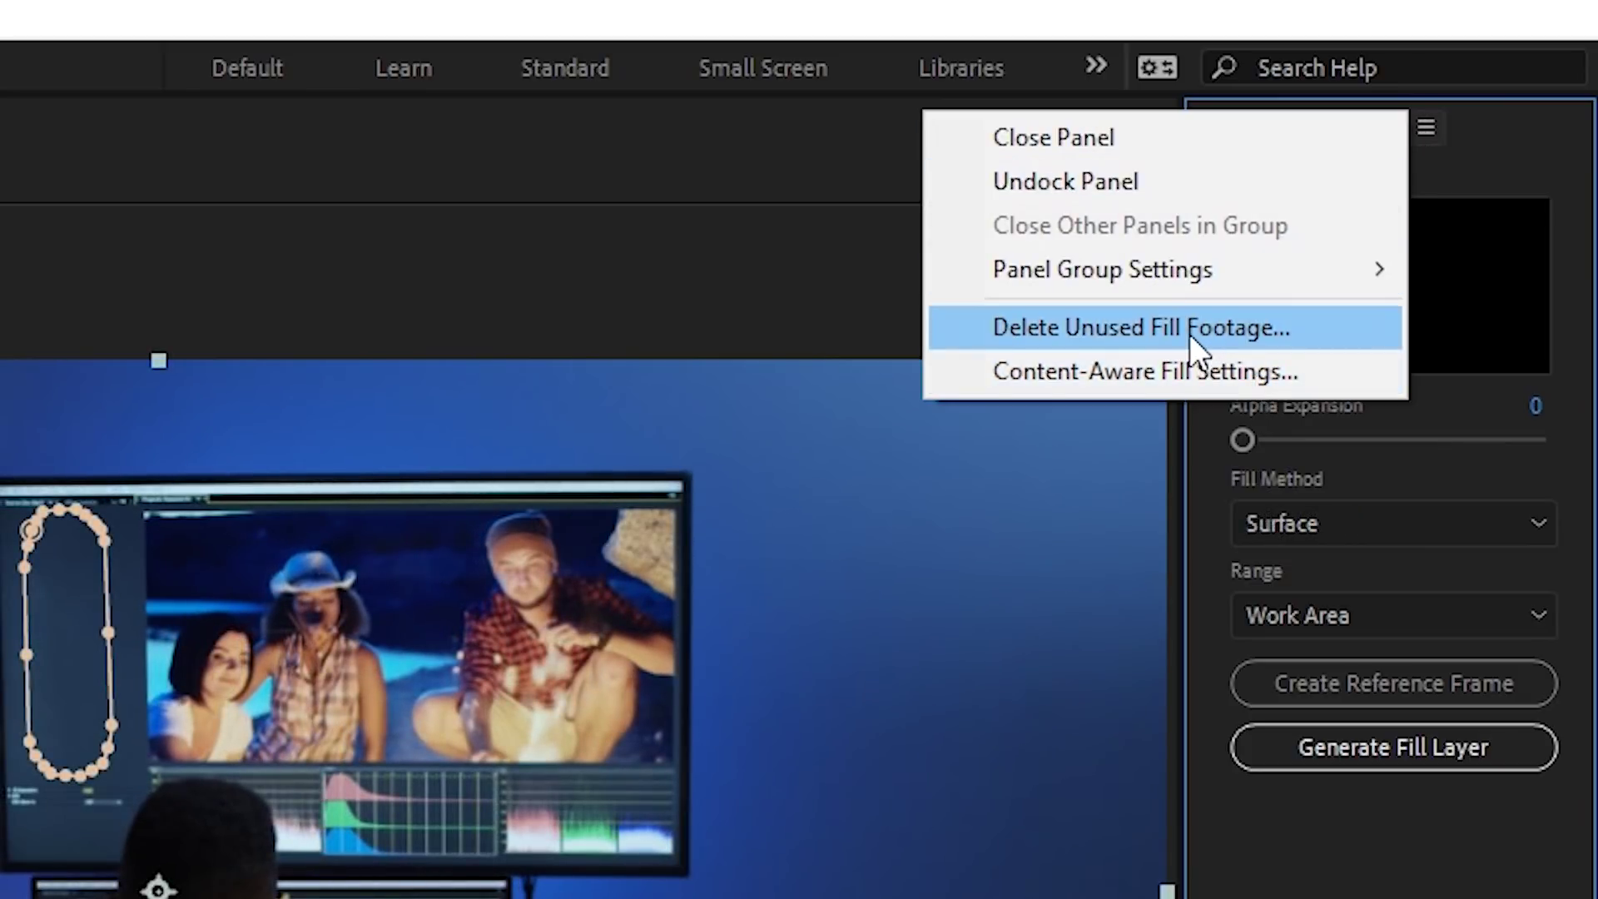
left_click(1190, 333)
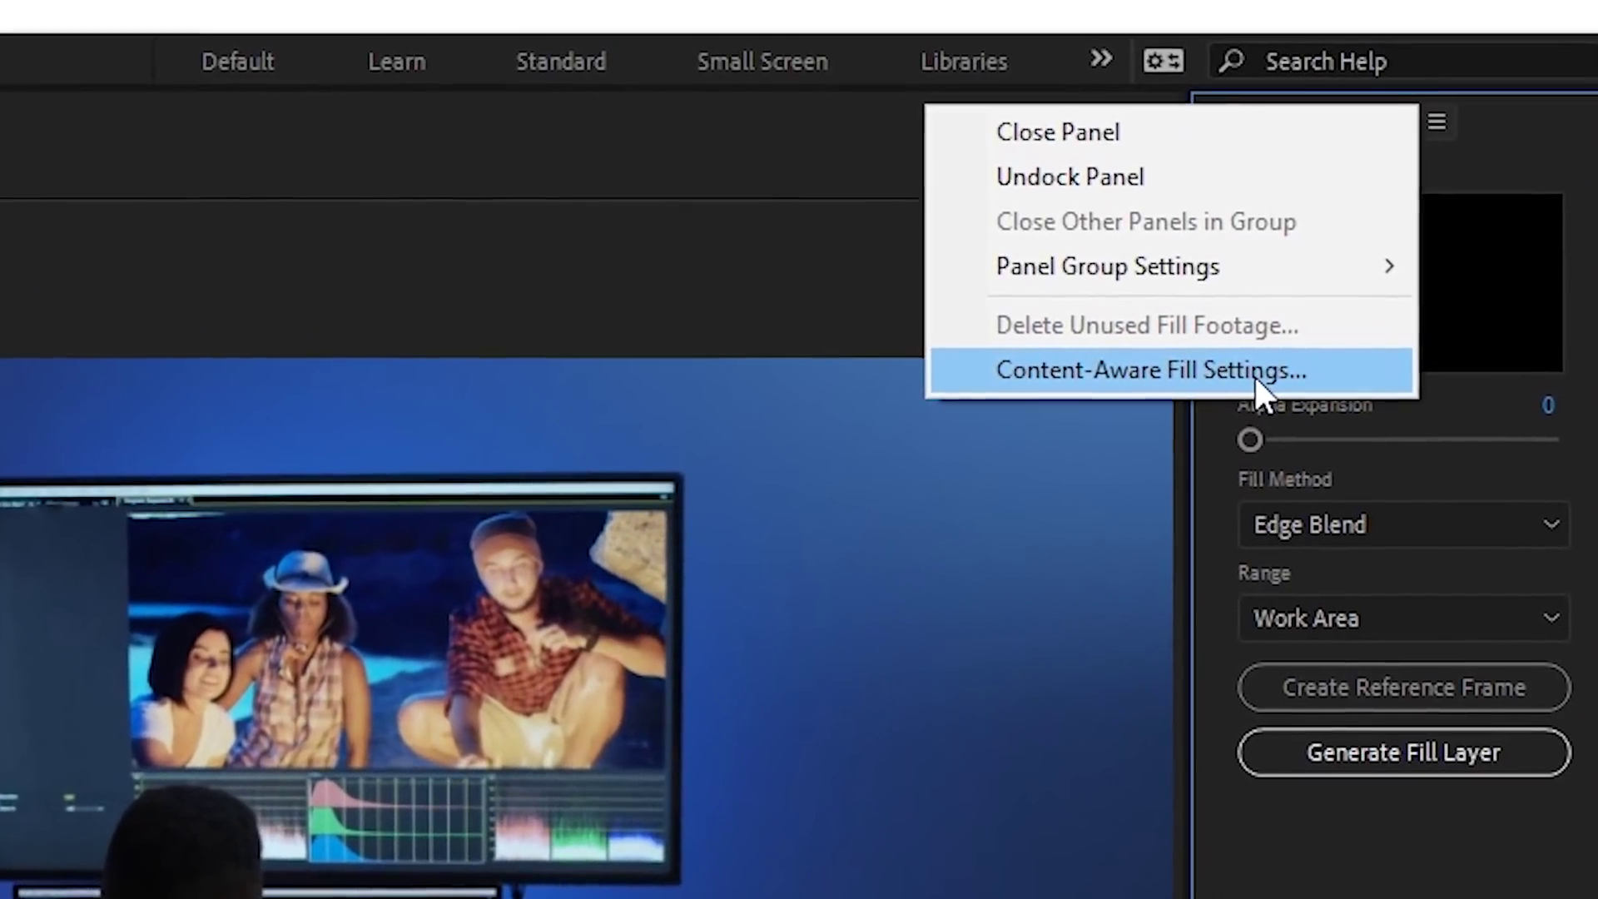
left_click(1436, 172)
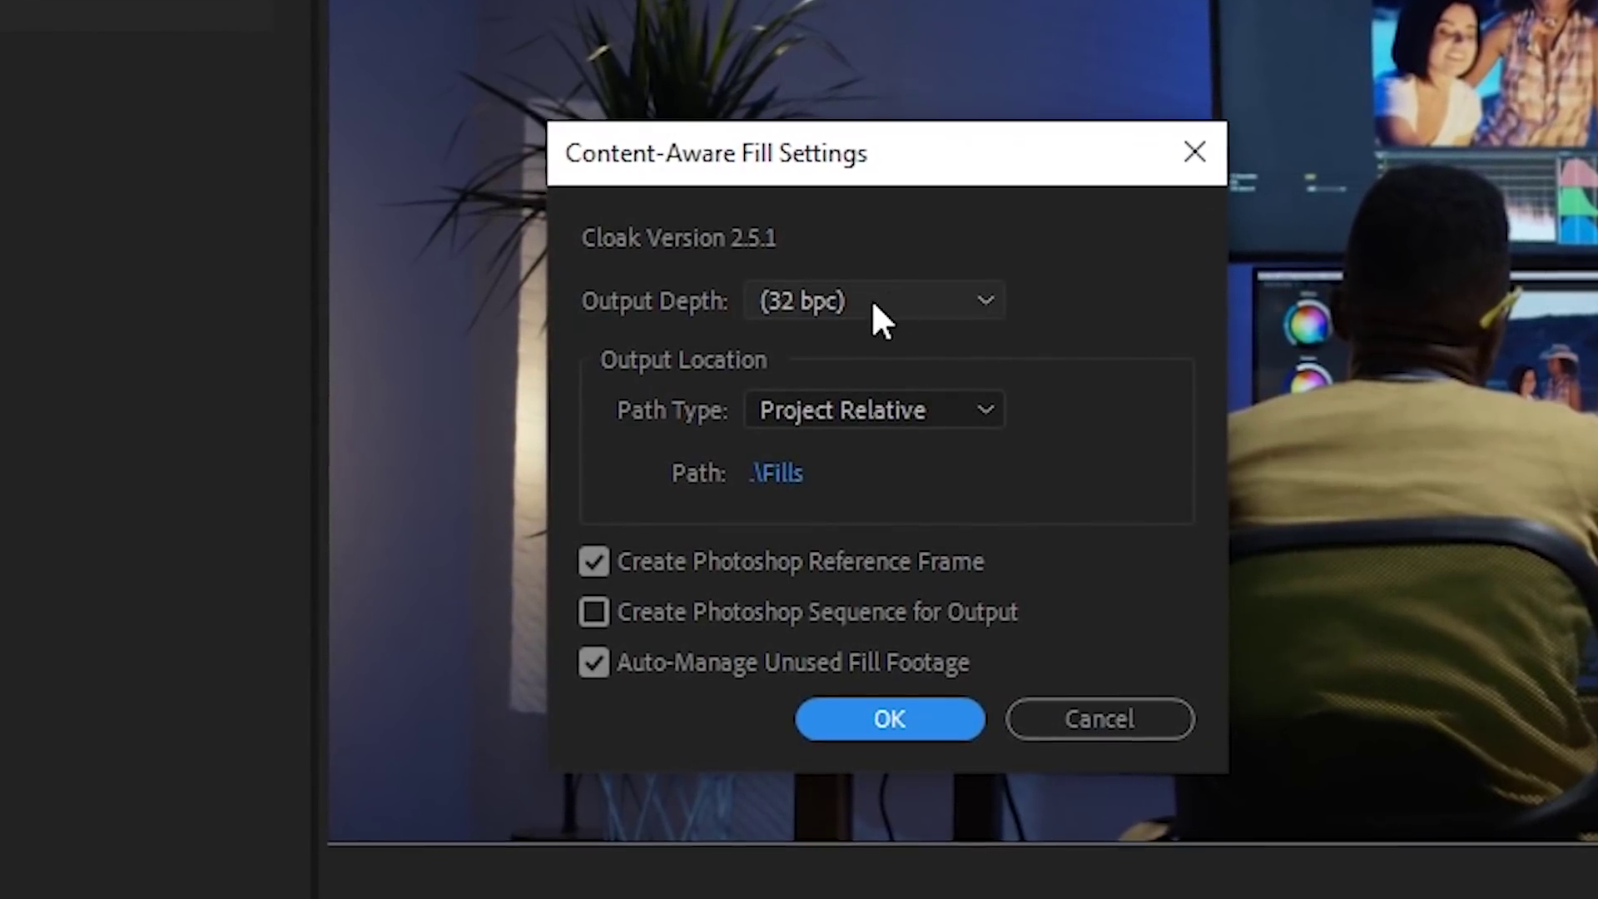
left_click(873, 305)
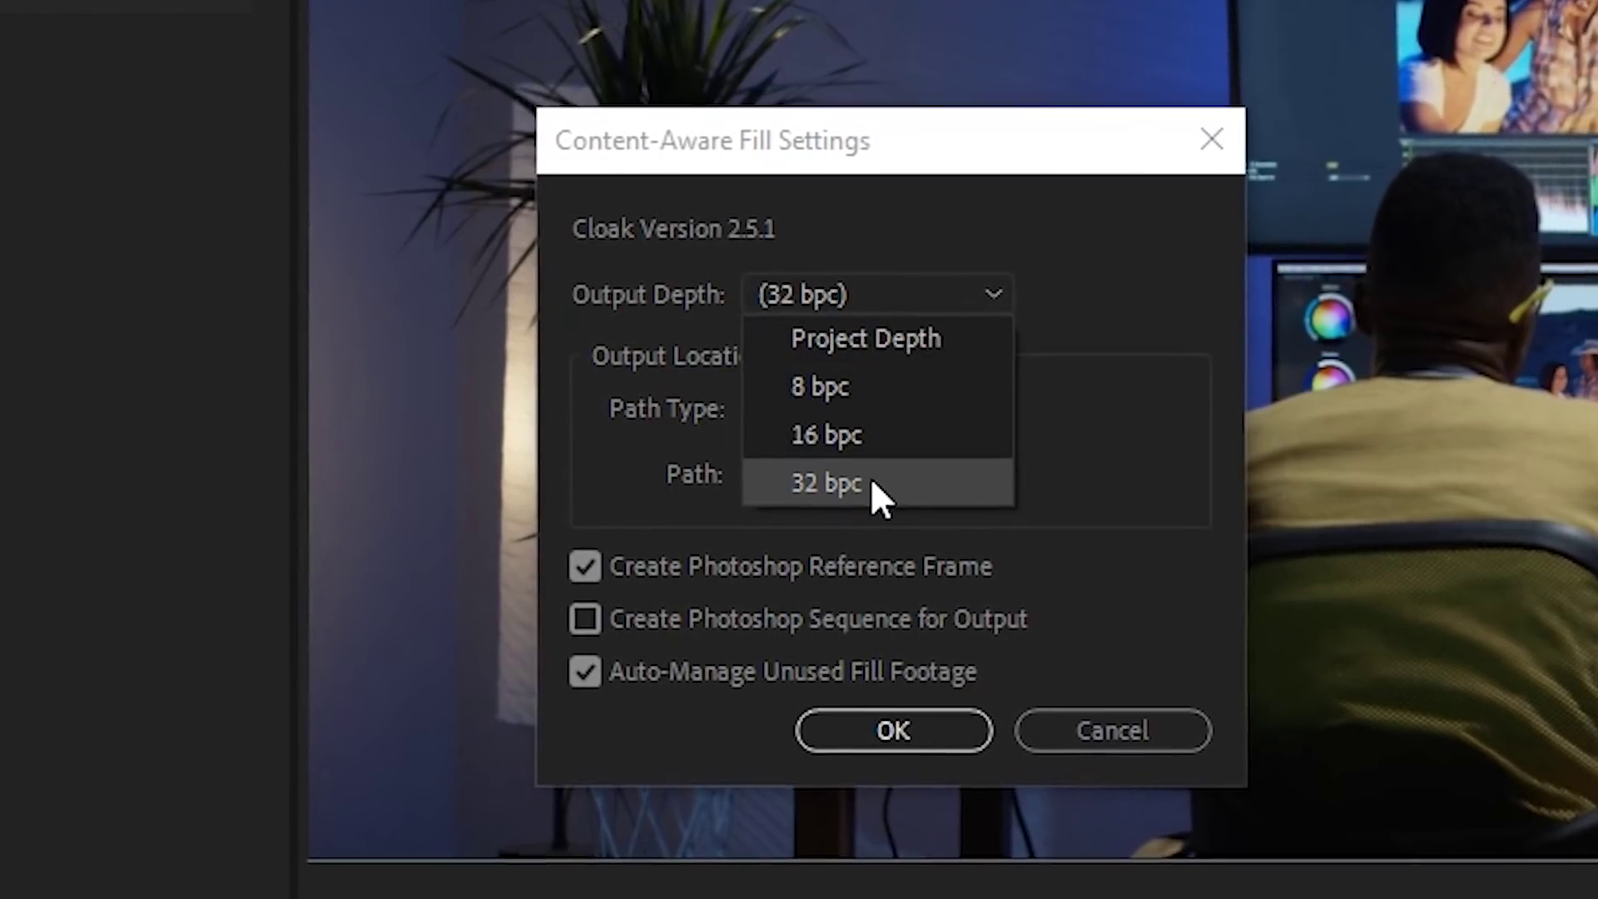
left_click(774, 623)
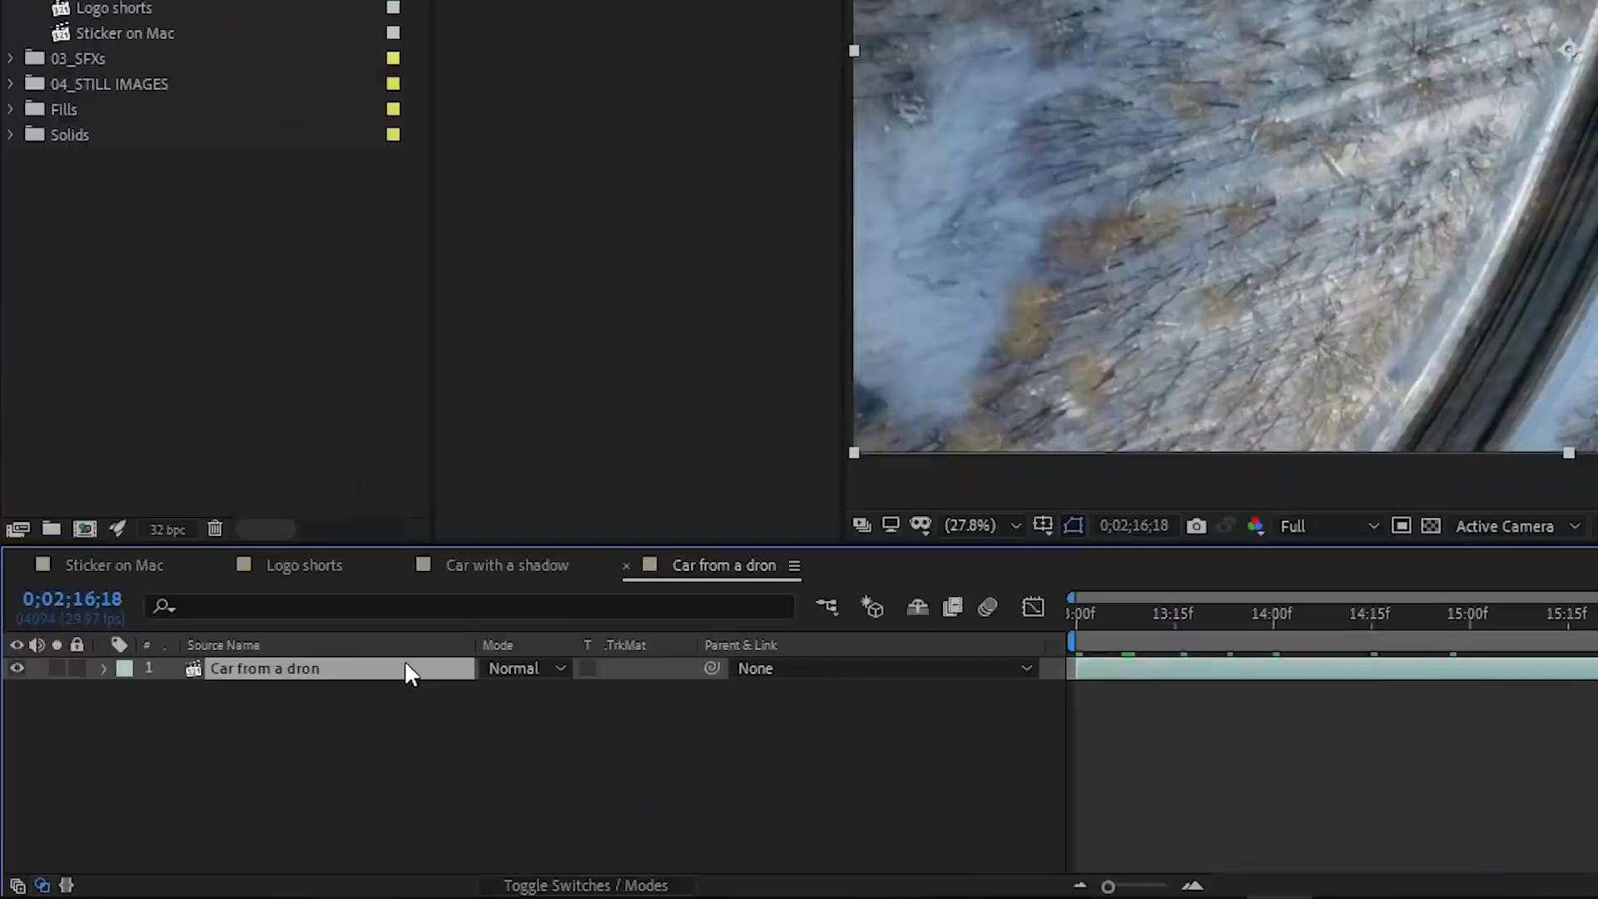
Apply Mocha AE CC to the Car from a dron clip and create AE masks from the track
key("ctrl+space")
type("mocha")
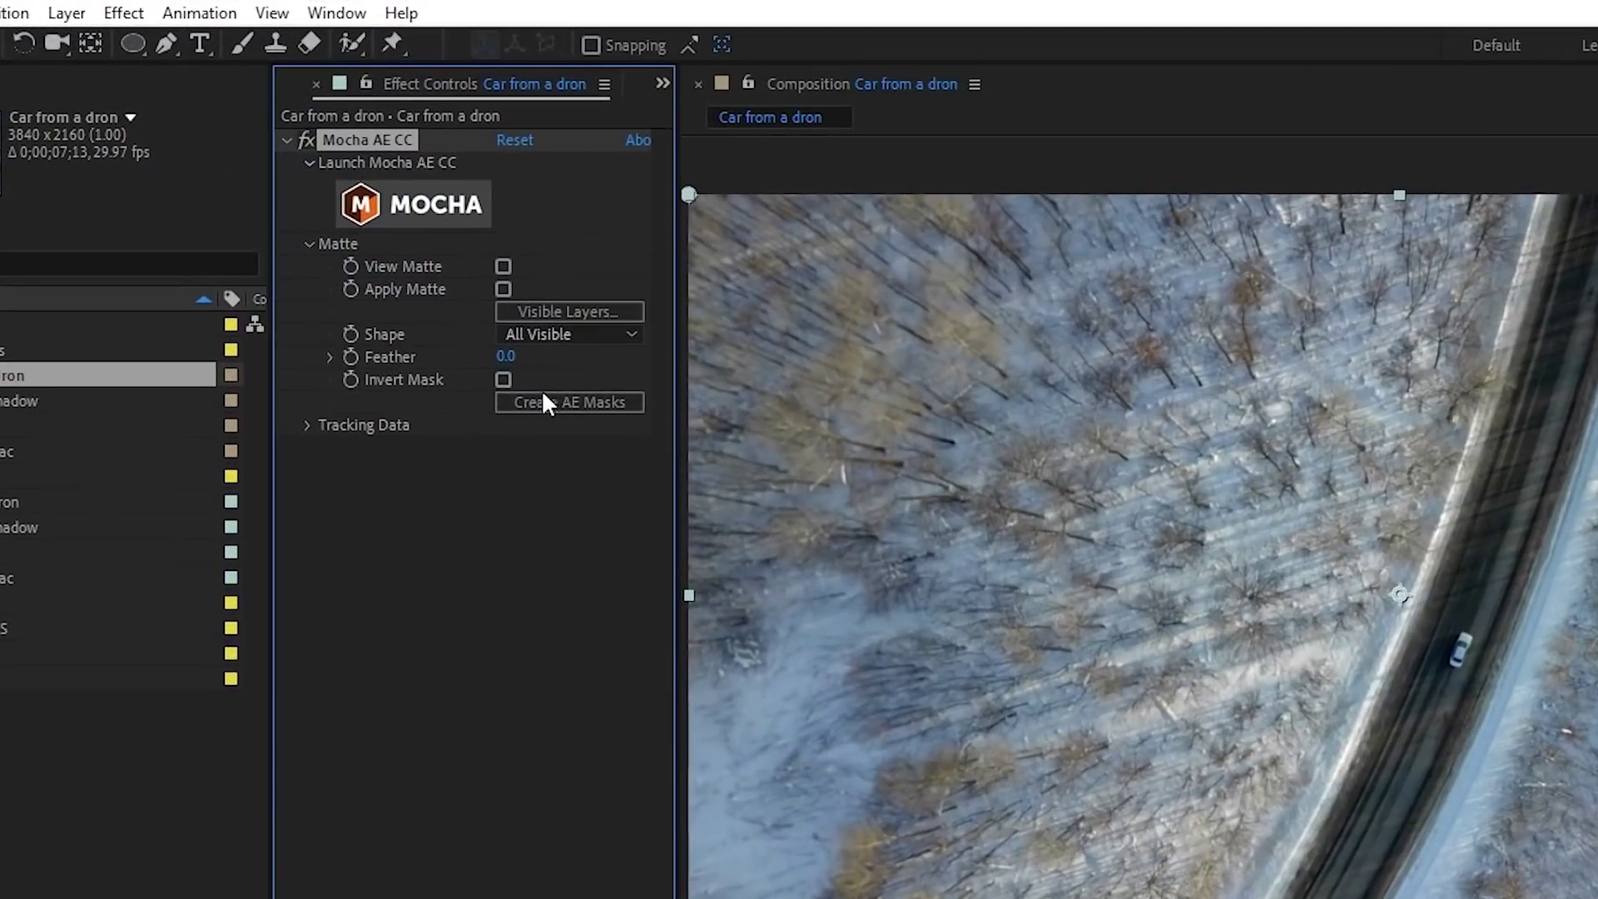
left_click(547, 401)
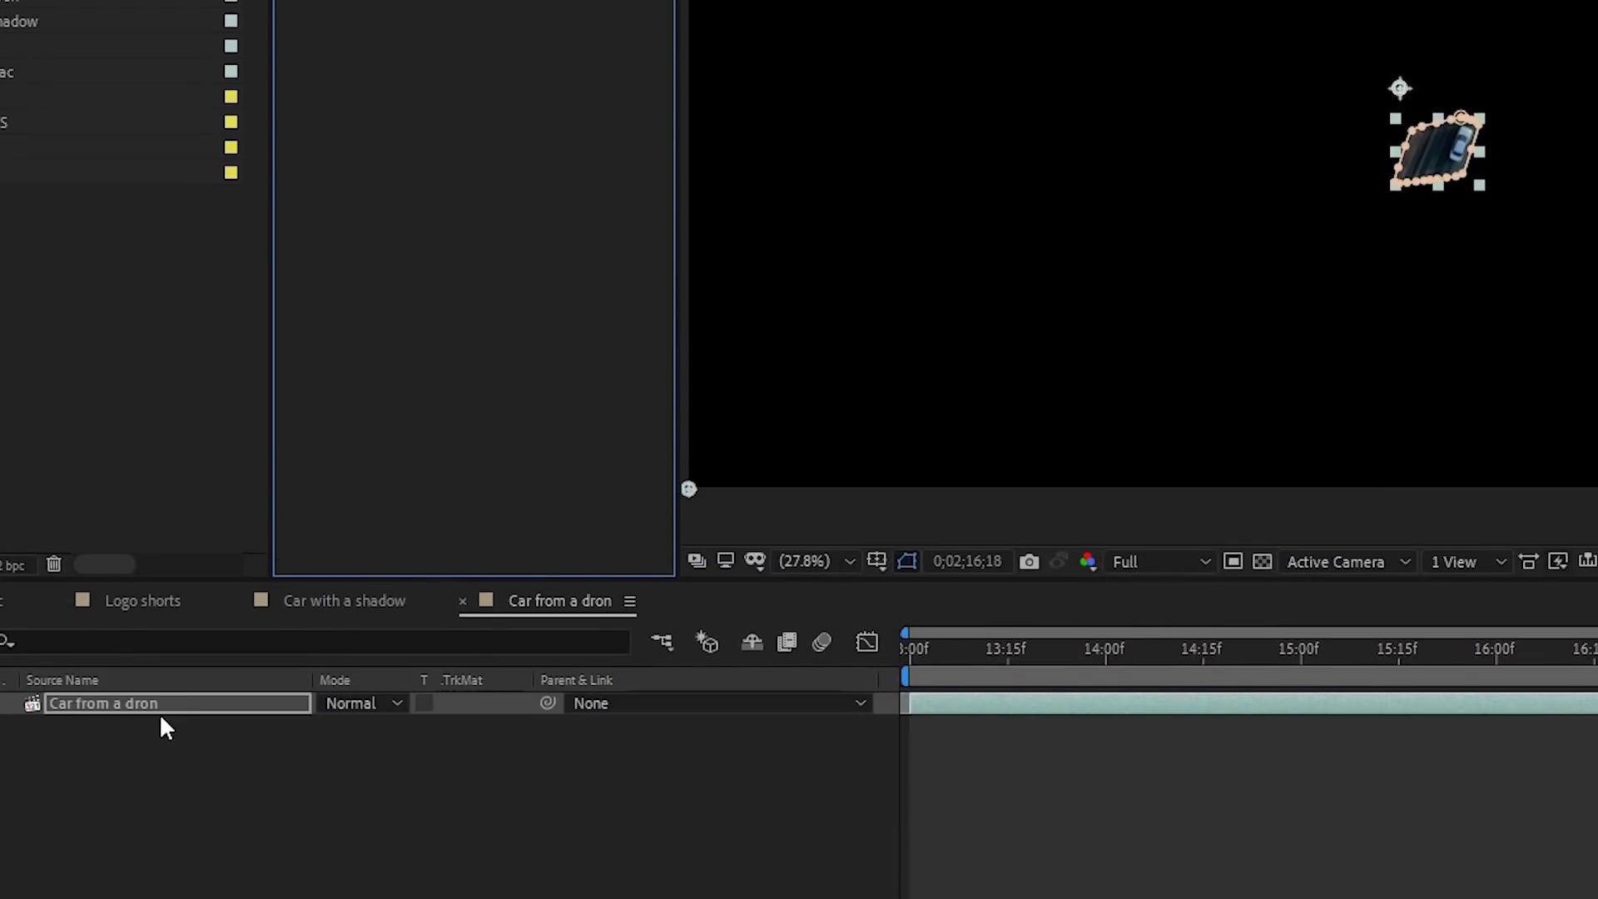
Set the car mask to Subtract and raise the fill target's Alpha Expansion to 15
left_click(158, 704)
key("m")
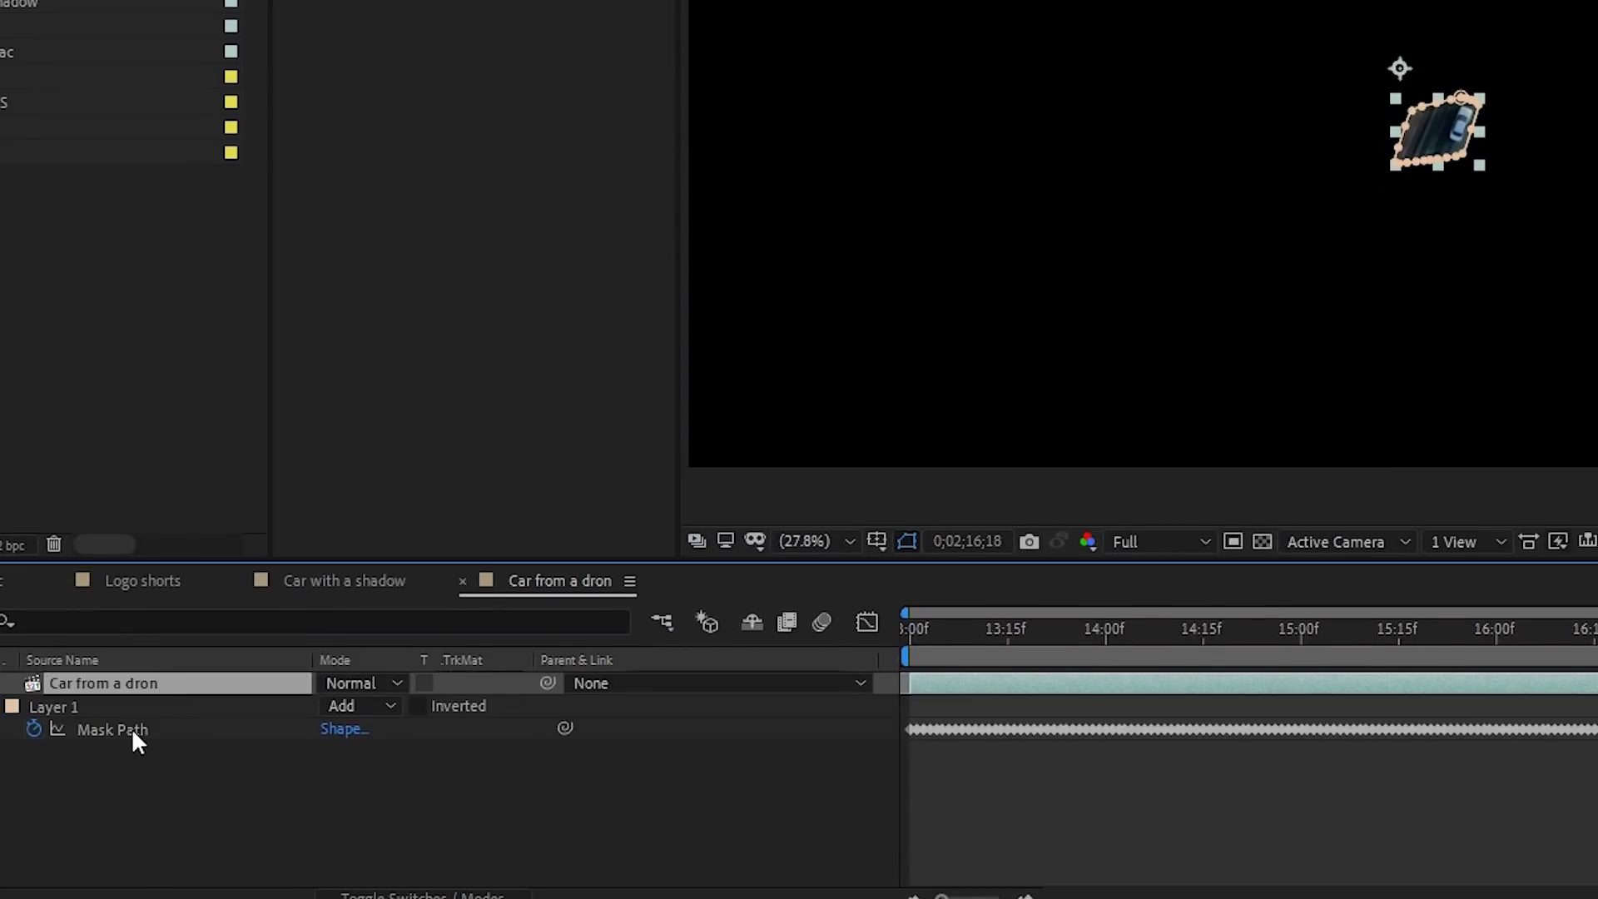
left_click(337, 708)
left_click(407, 557)
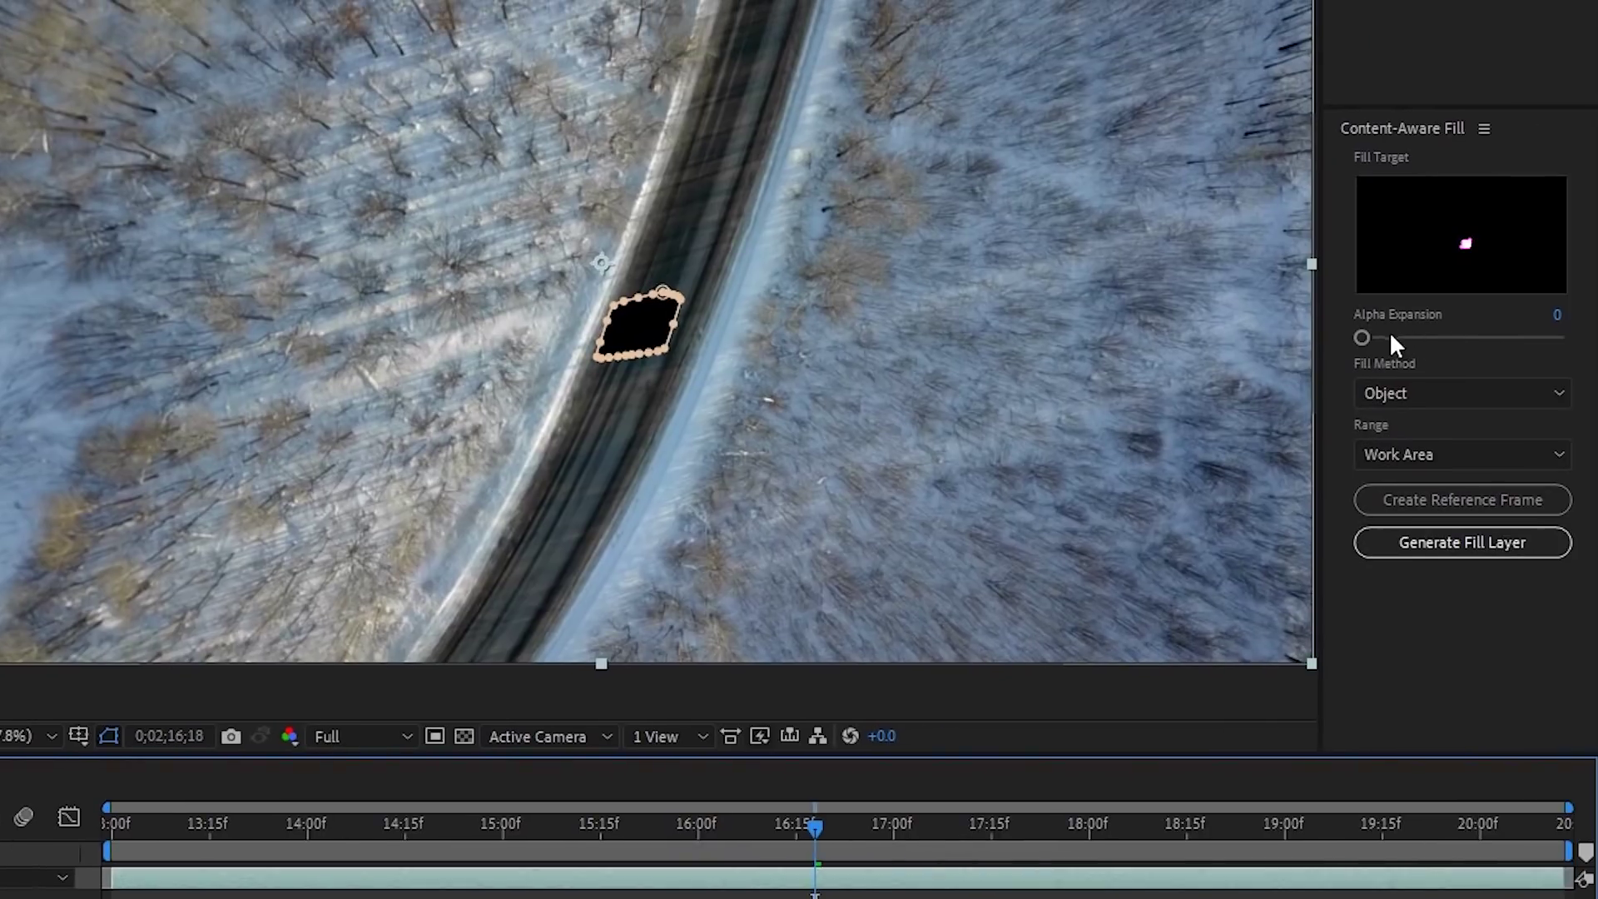
left_click_drag(1362, 337, 1430, 337)
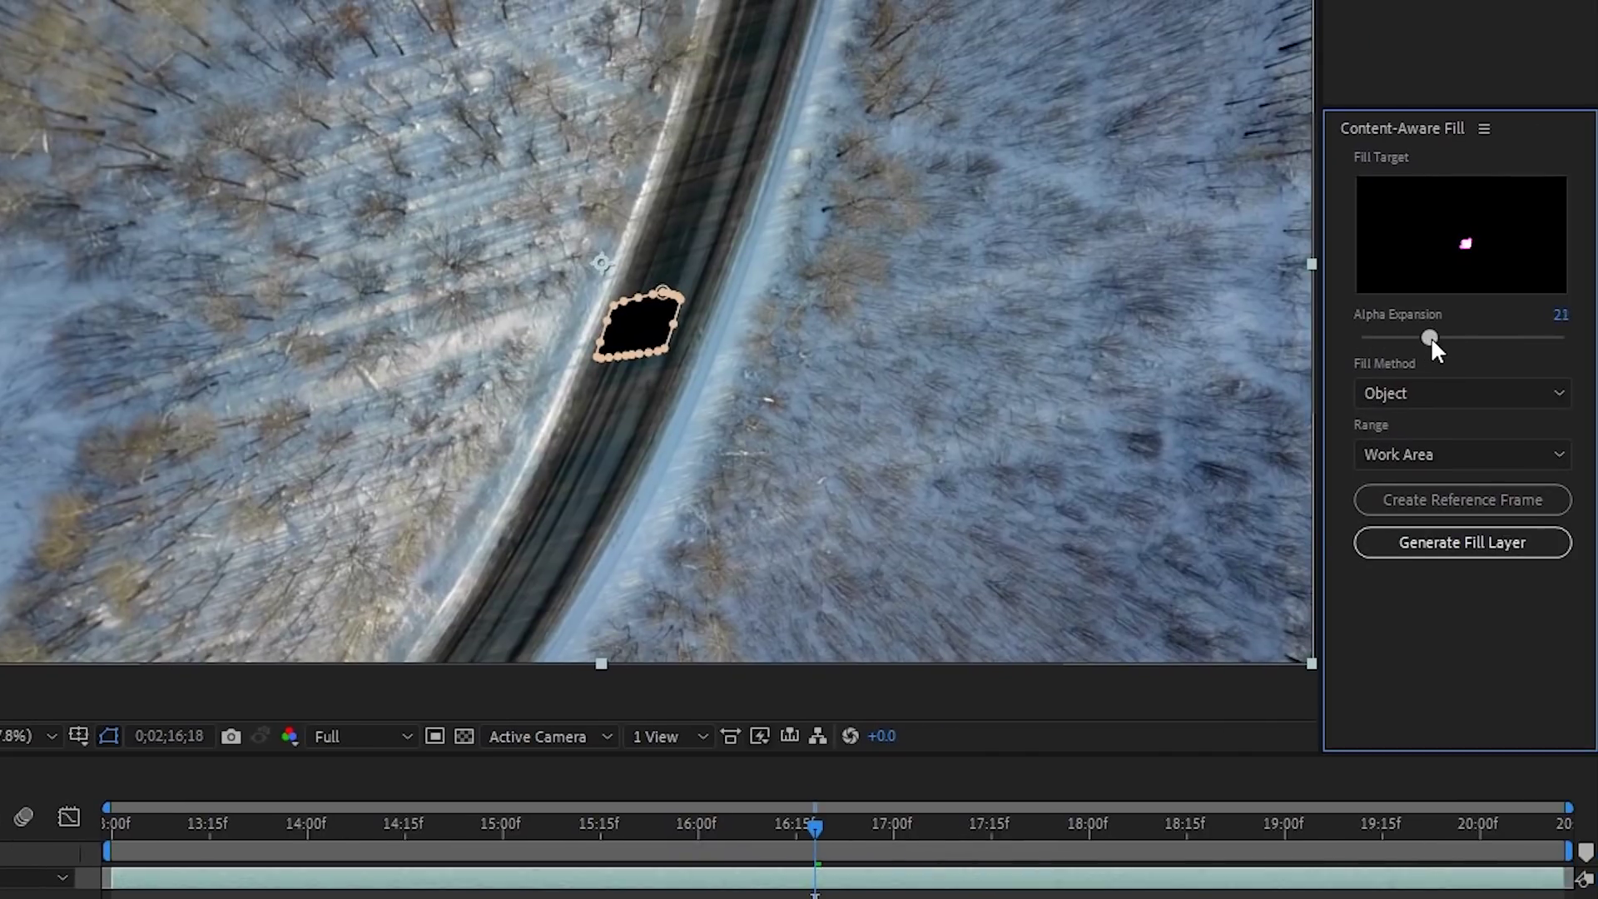
Keep Object as the fill method and generate a fill layer erasing the car from the road
left_click(1418, 393)
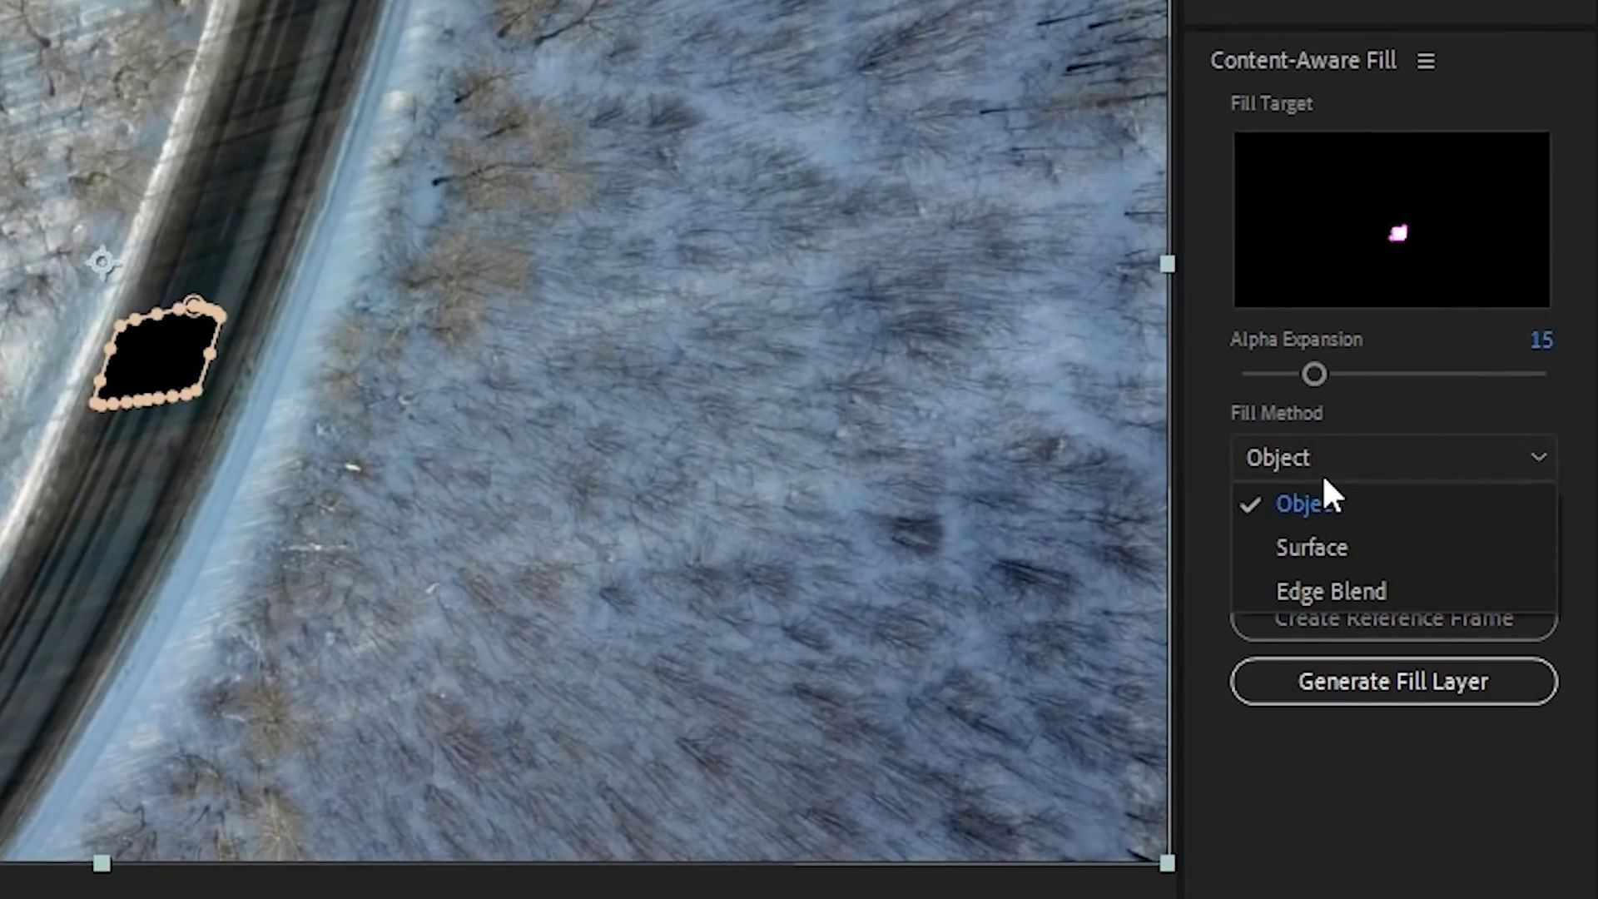
left_click(1327, 502)
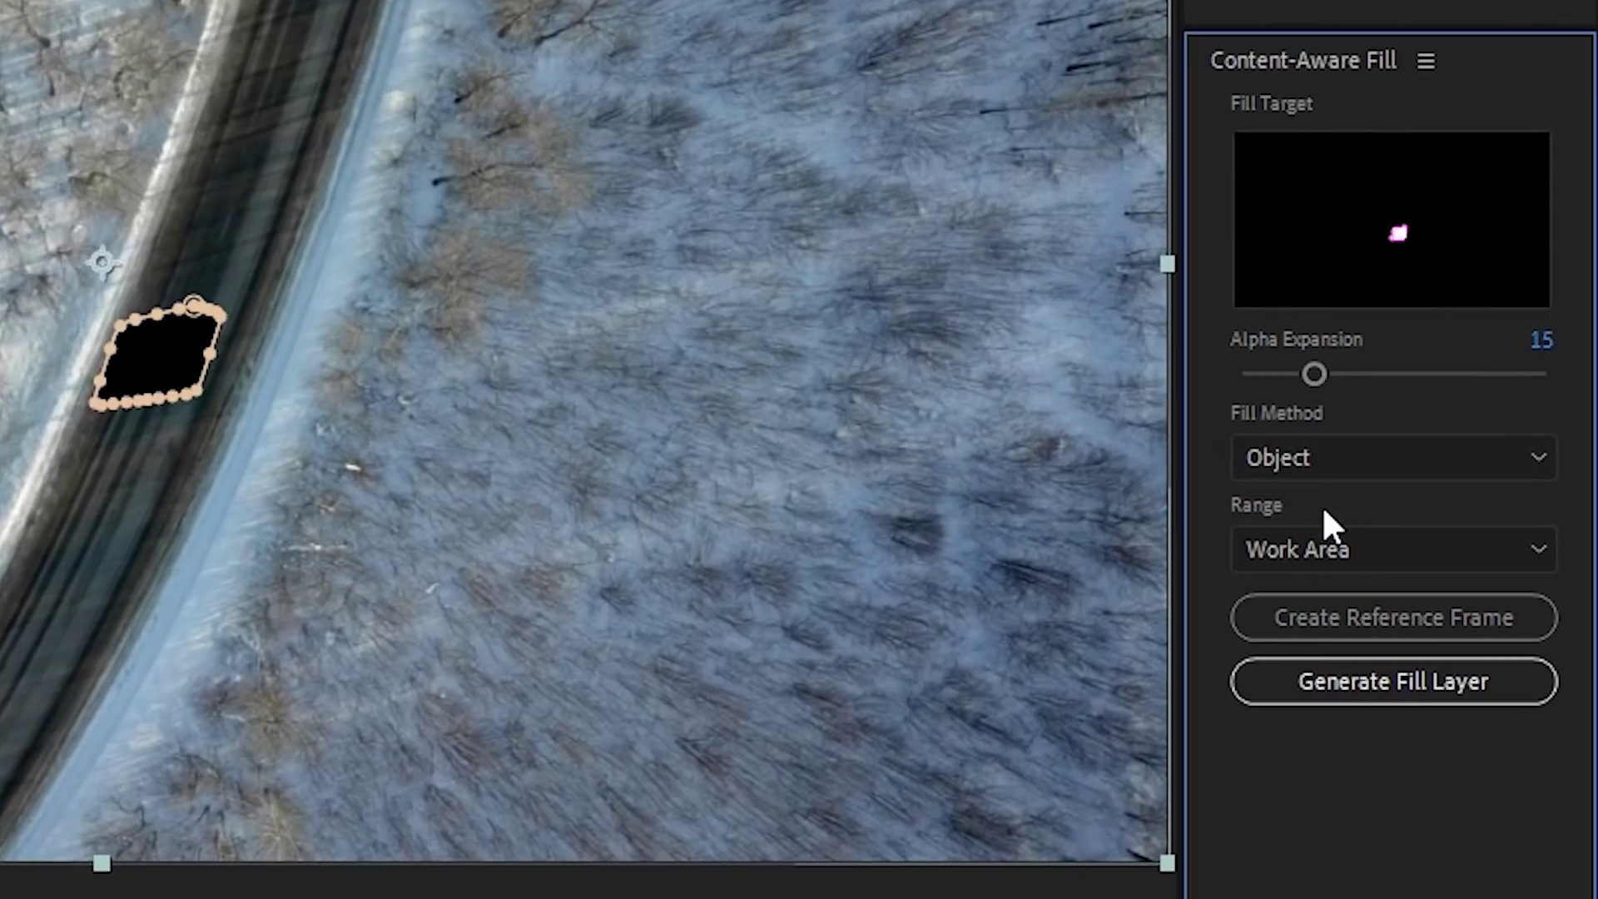
left_click(1338, 684)
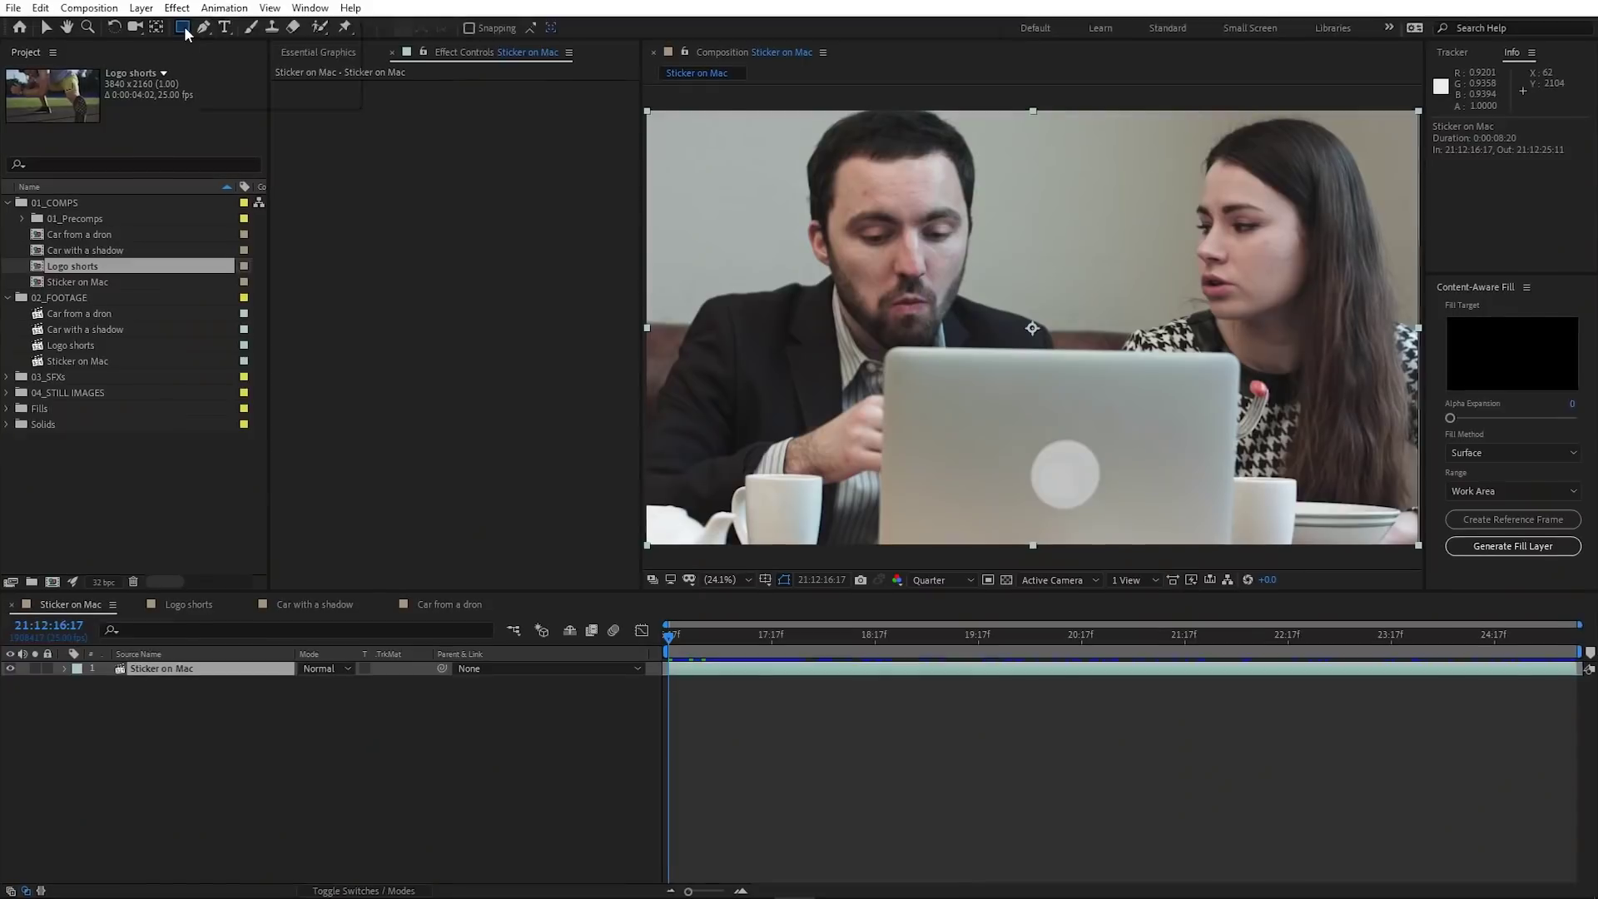
Mask the laptop's round logo with an ellipse, then generate an Edge Blend fill layer
left_click_drag(179, 24, 223, 56)
left_click_drag(1028, 428, 1114, 518)
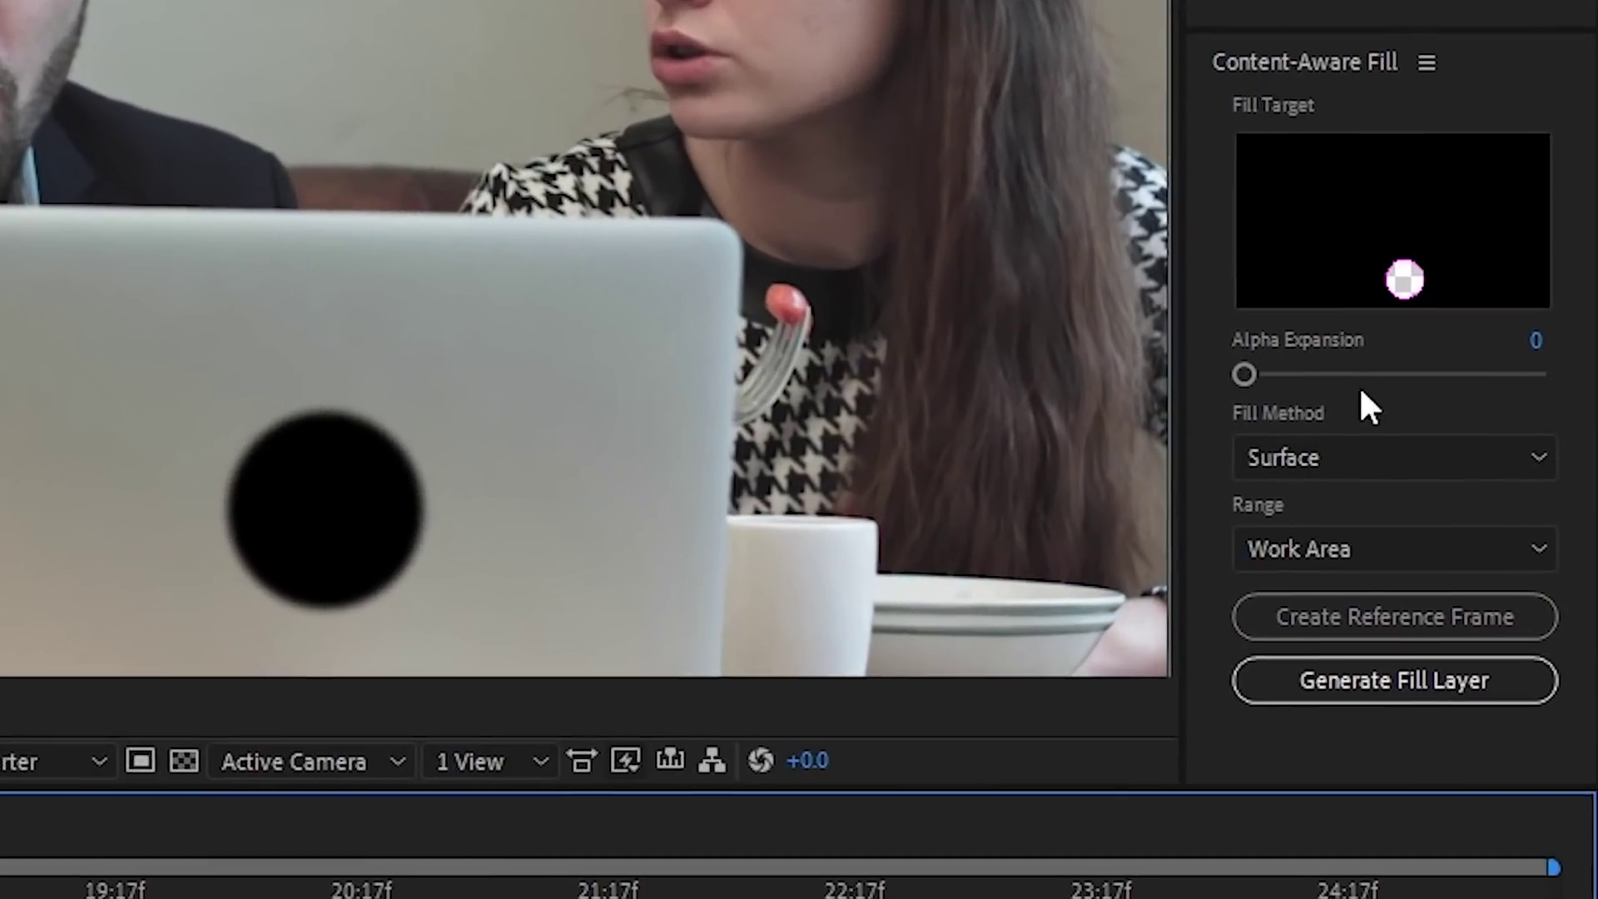
left_click(1365, 456)
left_click(1334, 591)
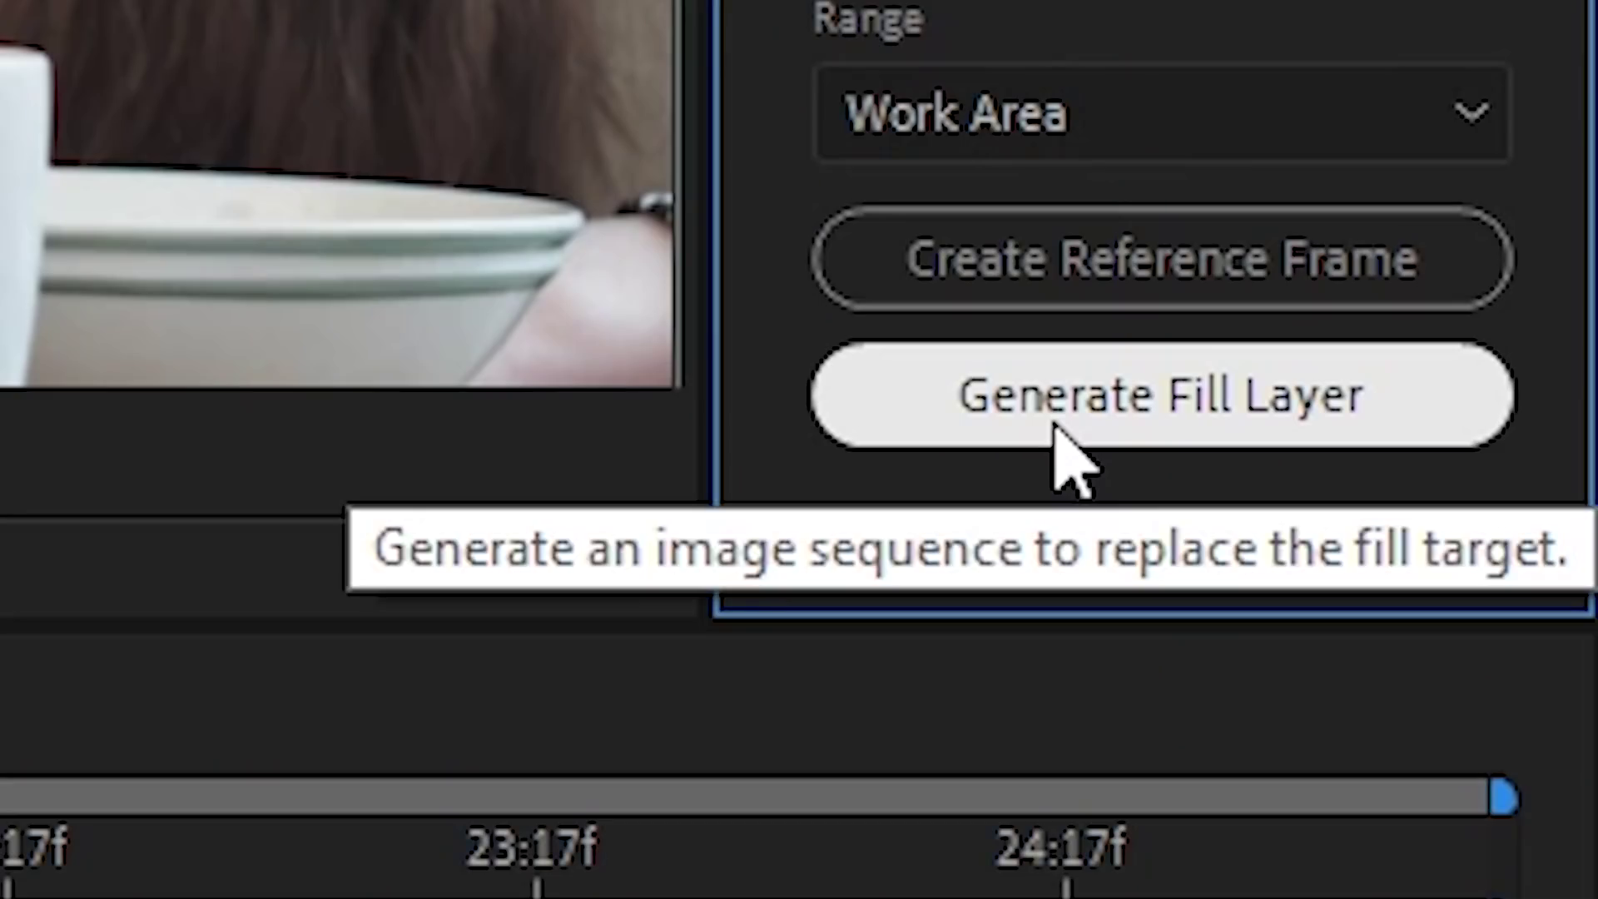
left_click(1064, 435)
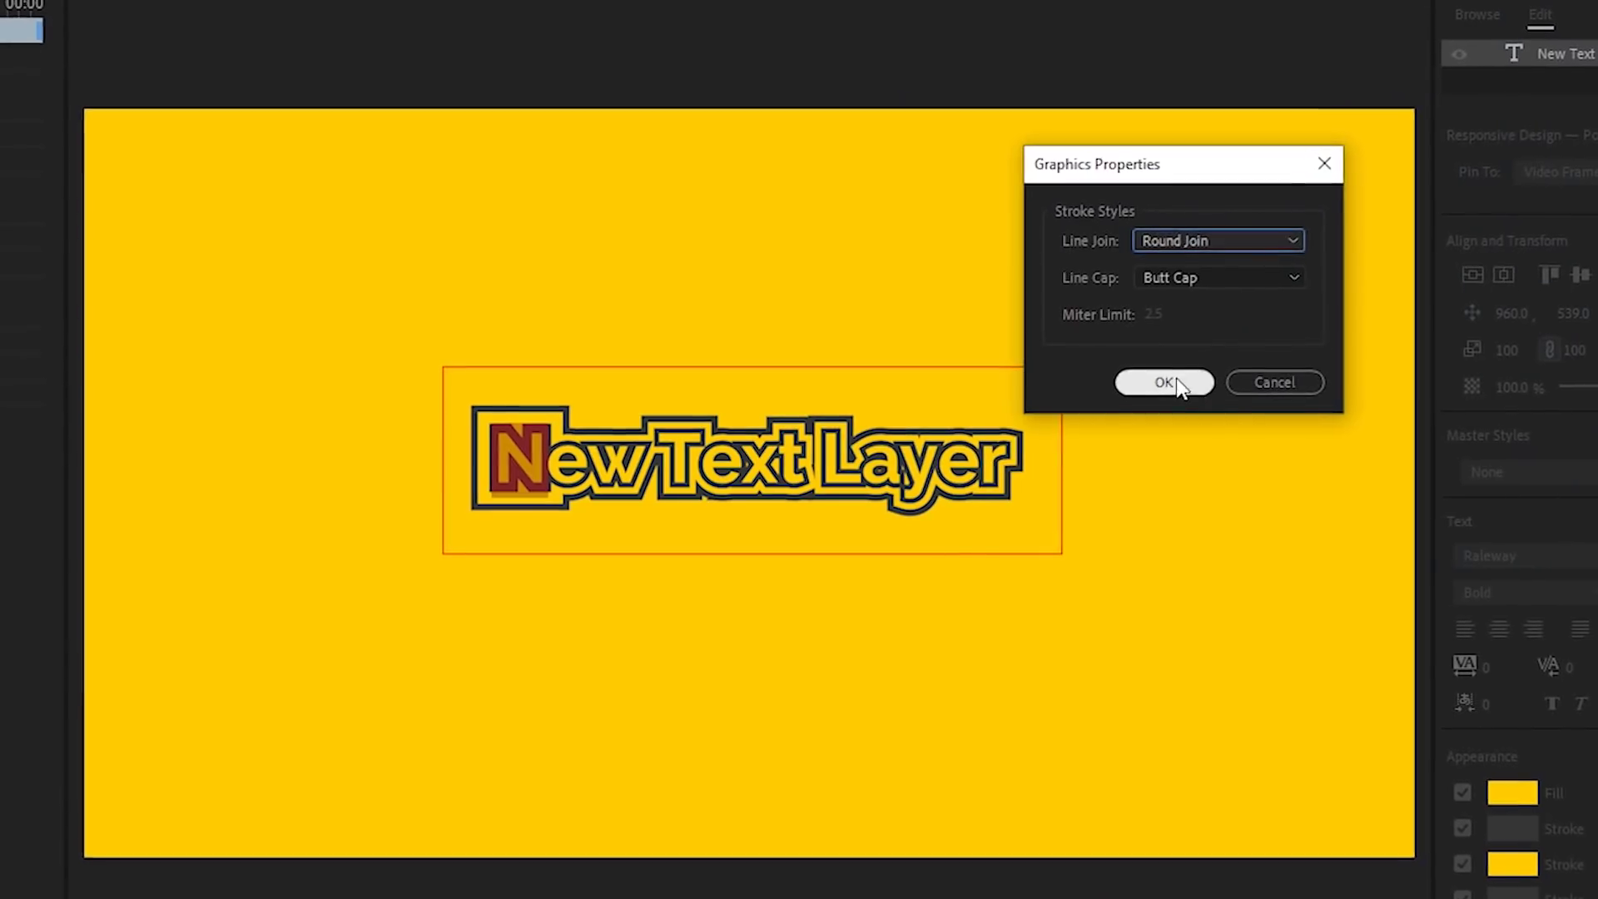
left_click(1176, 382)
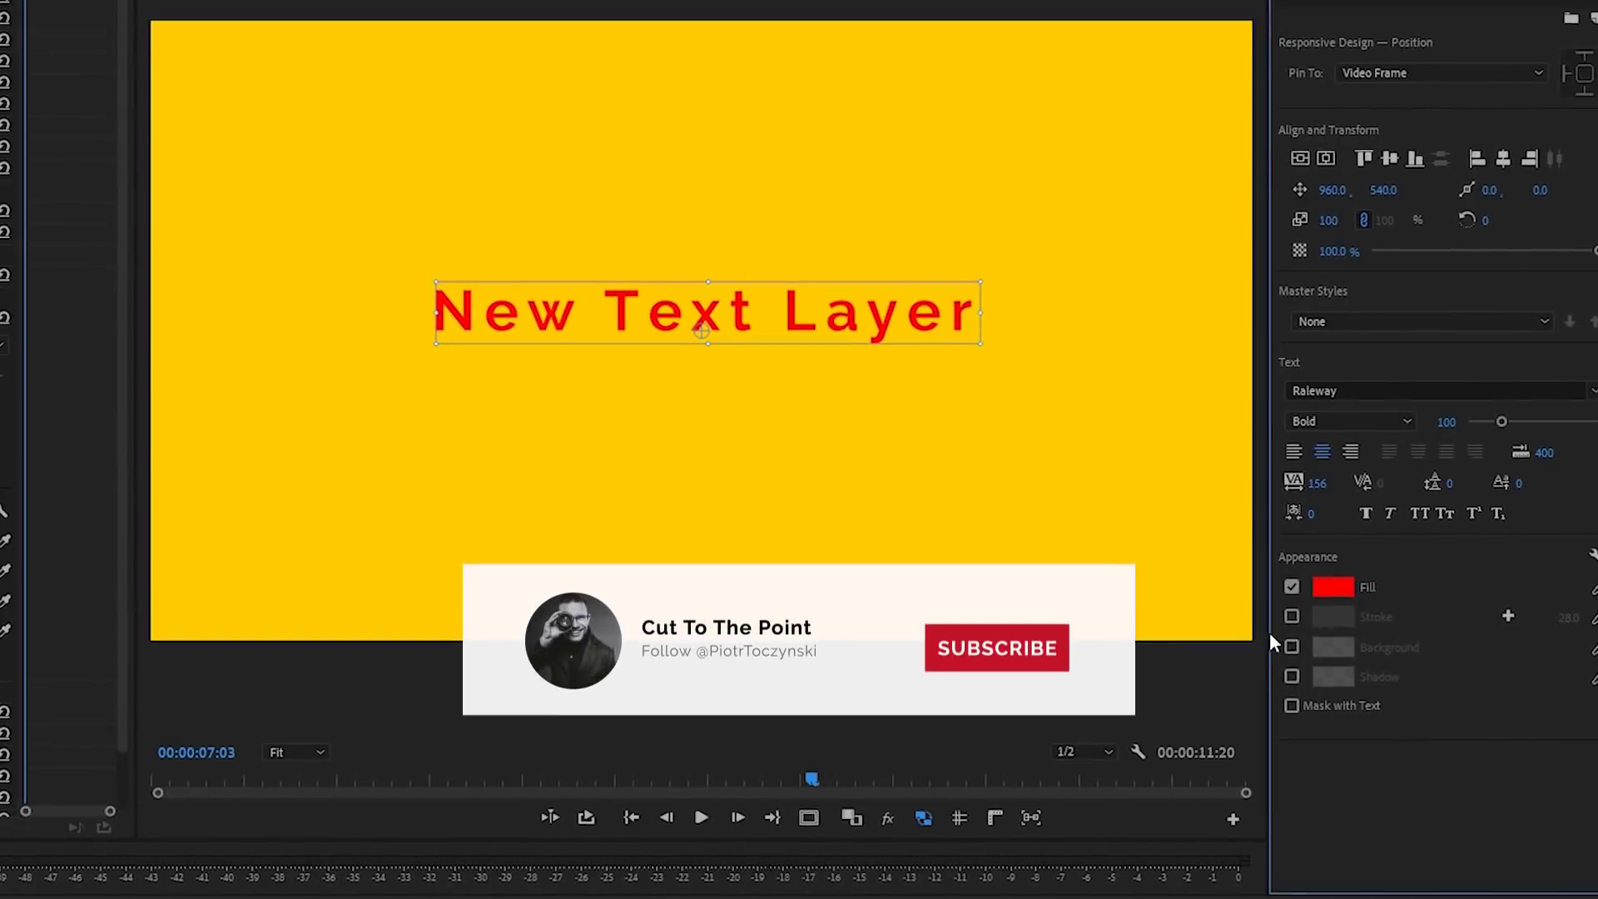